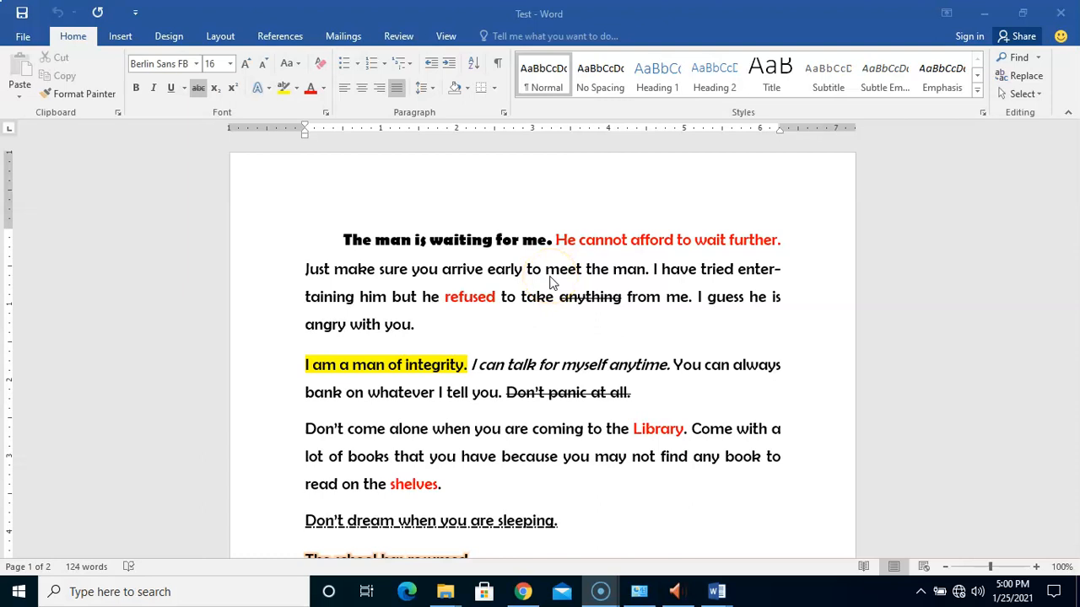
# Step: Preview the Normal, No Spacing, Heading 1, Title, Subtitle, Subtle Emphasis and Emphasis styles on the whole first paragraph
pyautogui.click(531, 279)
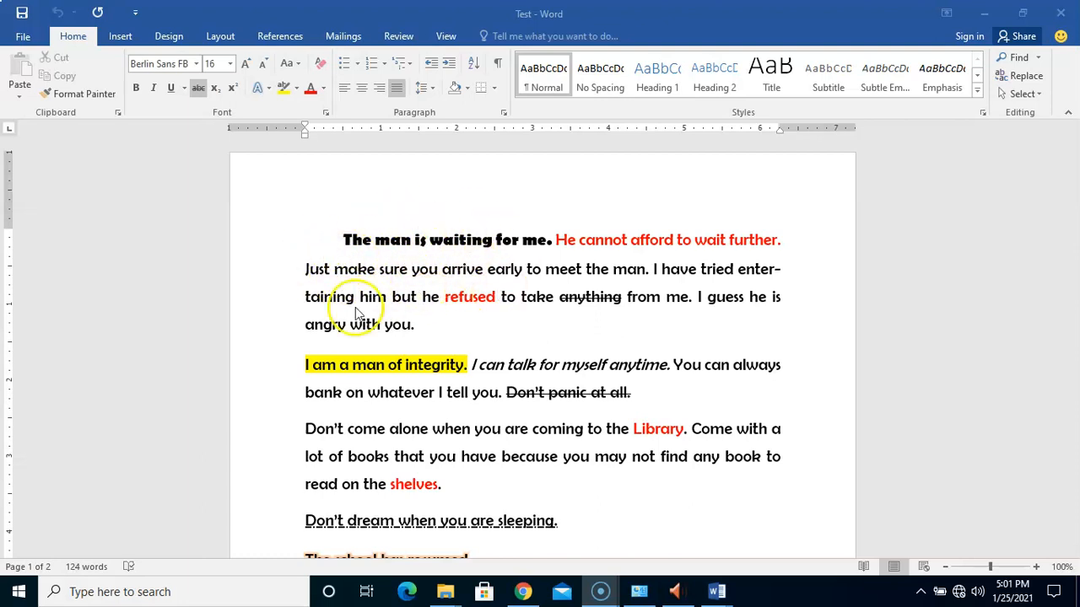
pyautogui.click(347, 240)
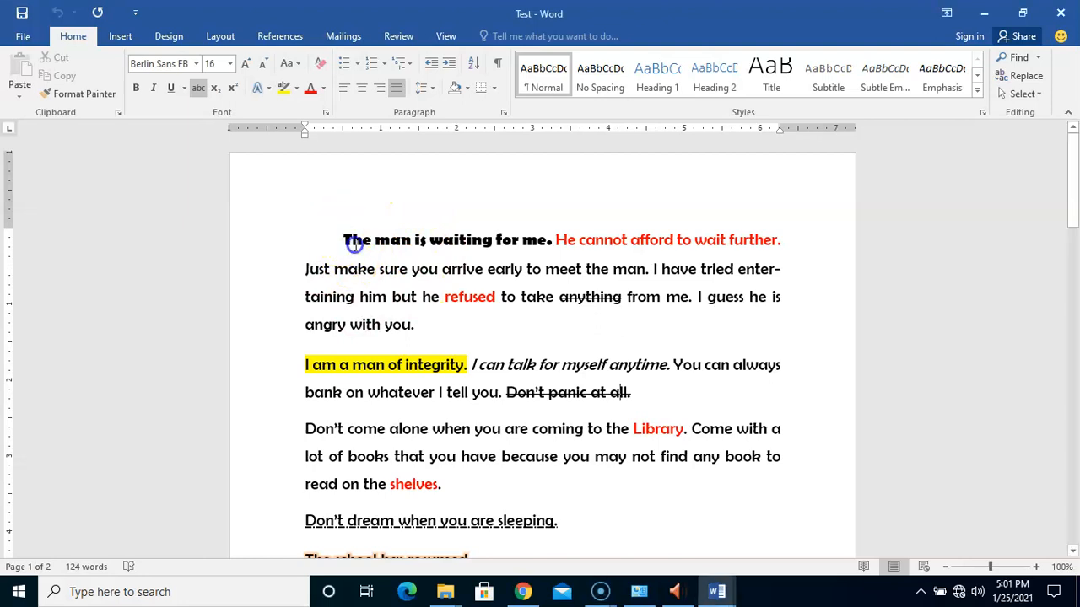
pyautogui.moveTo(346, 243); pyautogui.dragTo(420, 327)
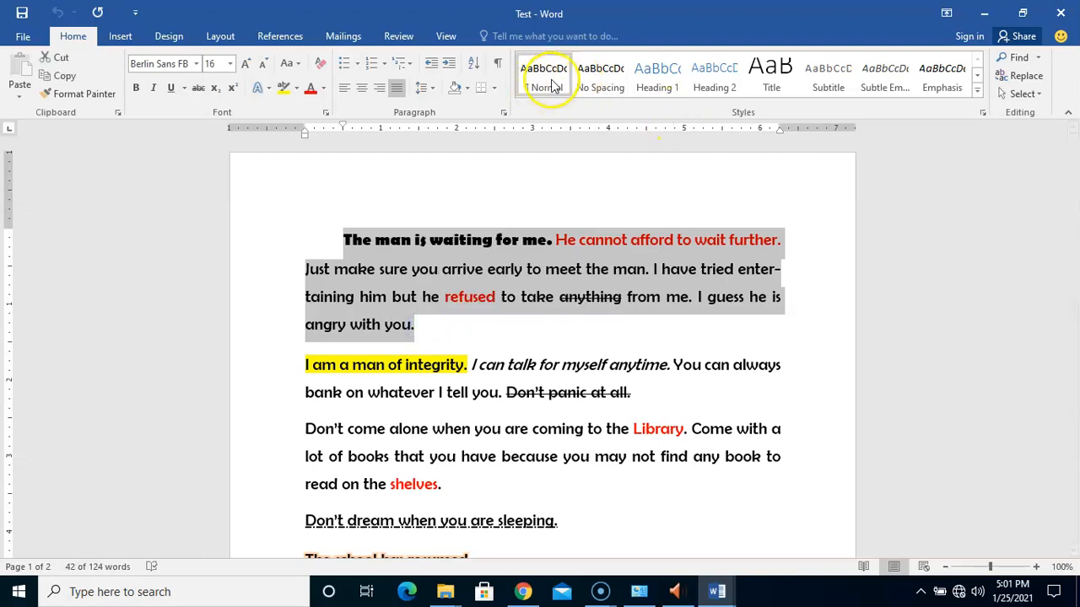
pyautogui.click(553, 85)
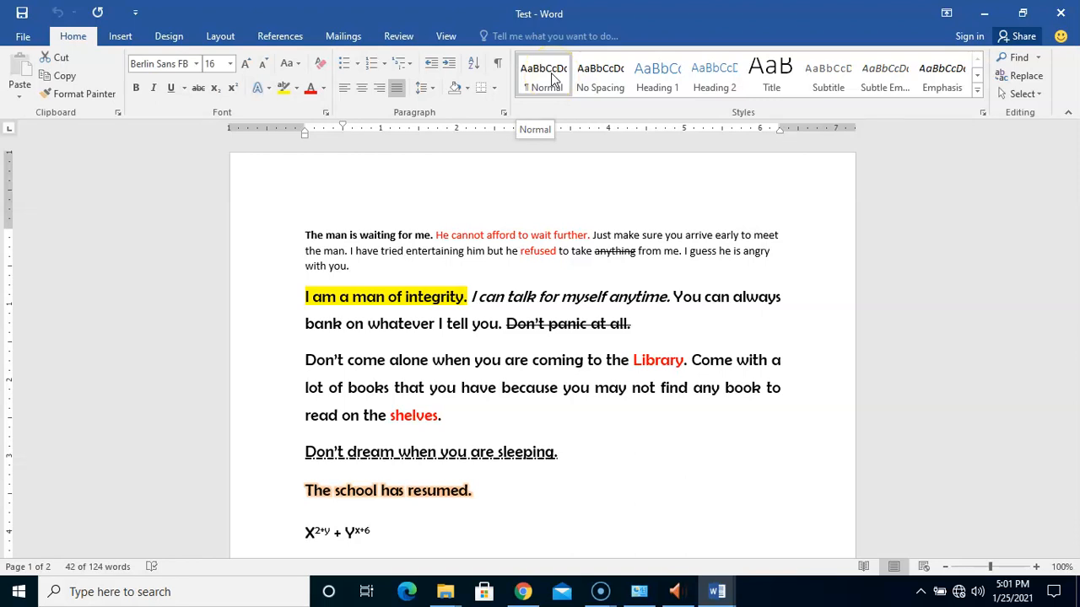
pyautogui.click(596, 78)
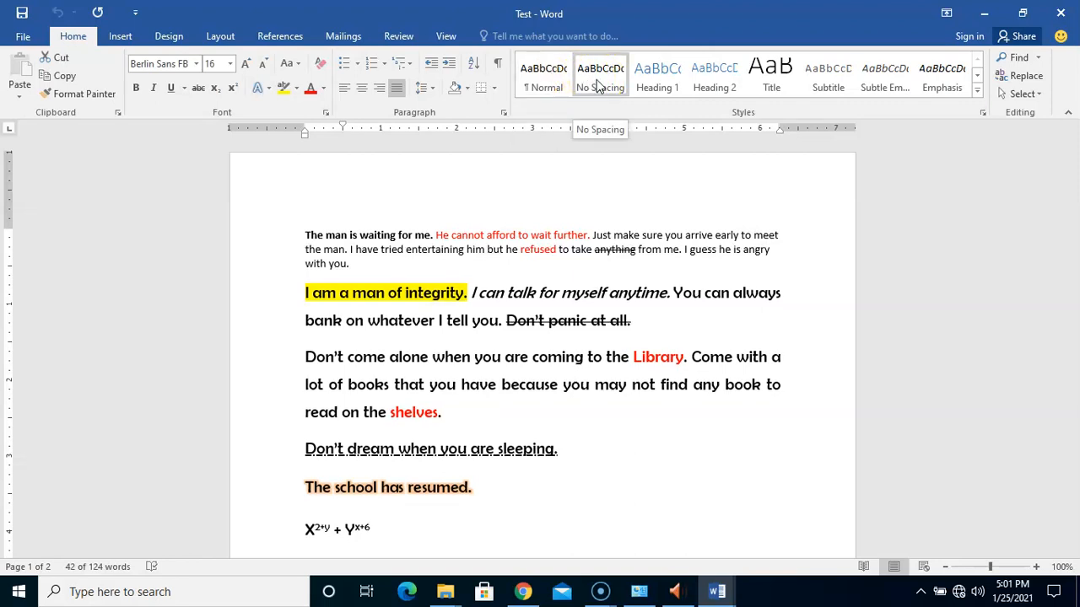
pyautogui.click(550, 84)
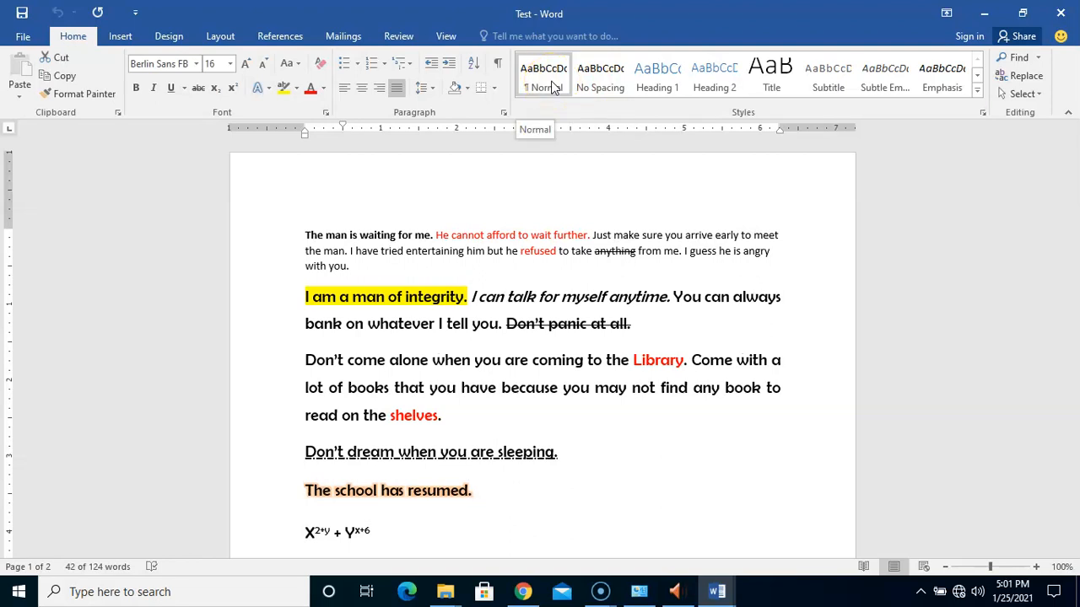
pyautogui.click(606, 74)
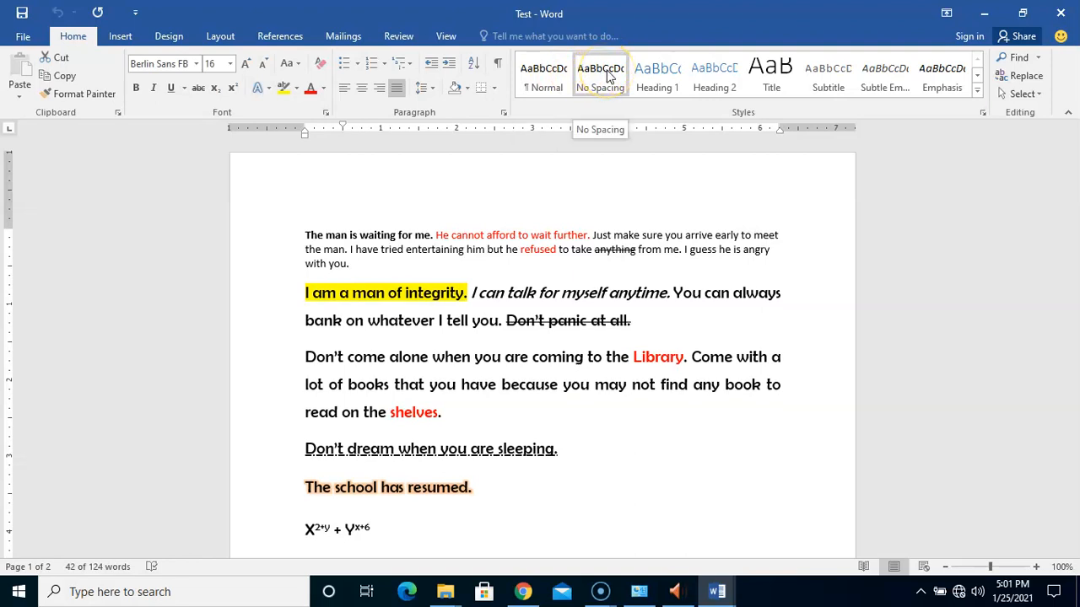
pyautogui.click(658, 78)
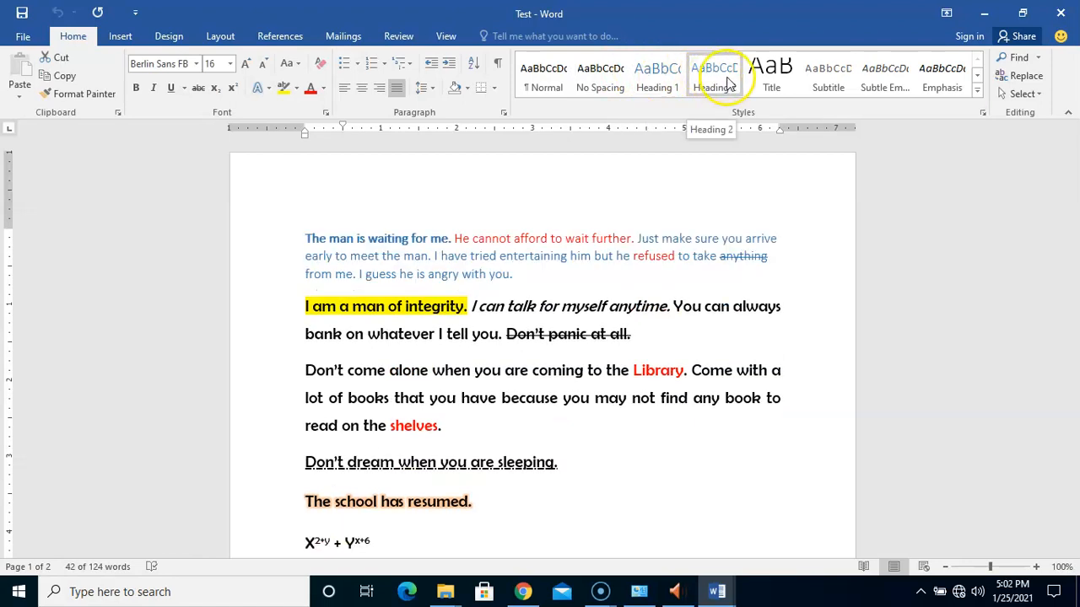
pyautogui.click(774, 78)
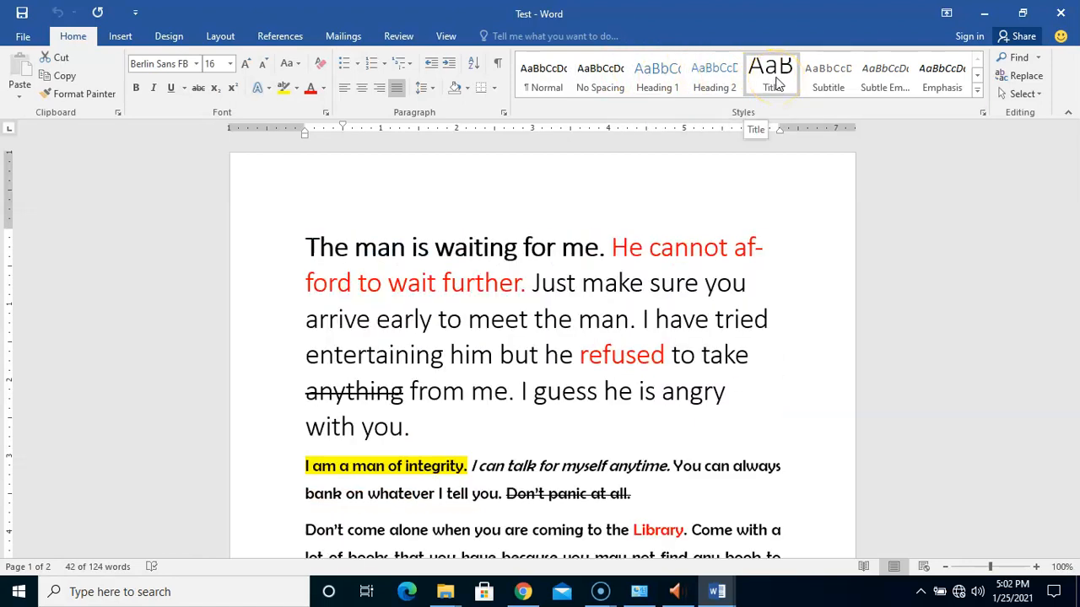
pyautogui.click(816, 77)
pyautogui.click(886, 83)
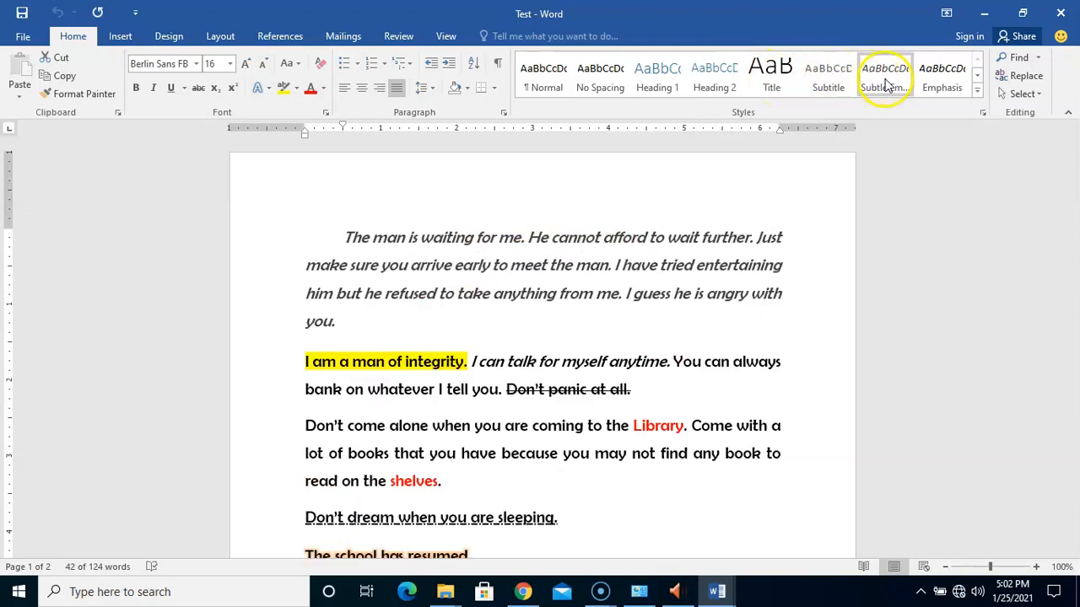
pyautogui.click(928, 88)
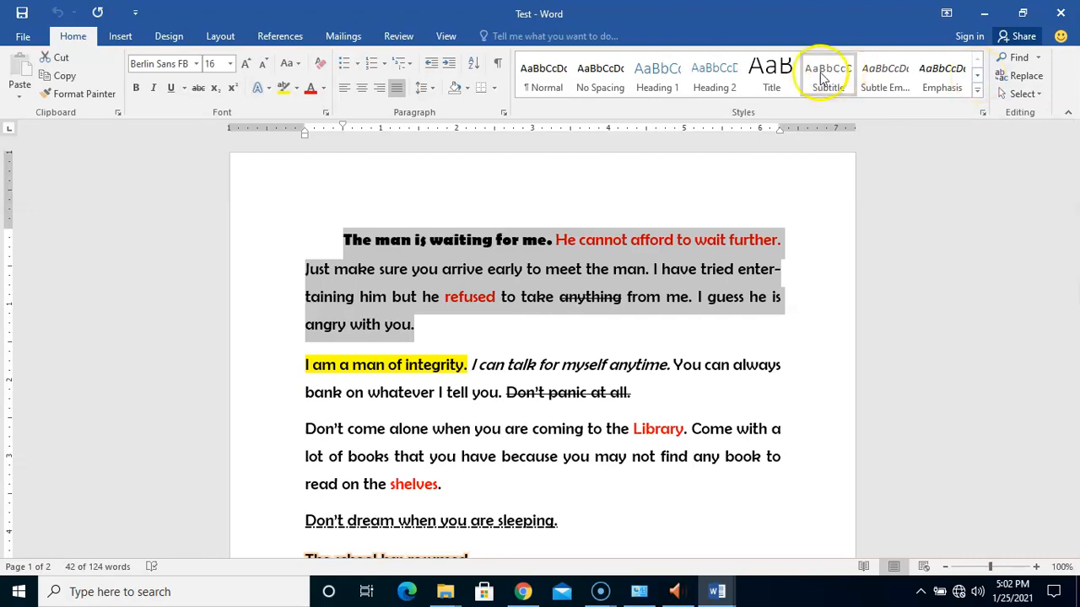
# Step: Preview further styles on the first paragraph, including Strong, Intense Reference, Book Title, List Paragraph and Intense Emphasis
pyautogui.click(977, 74)
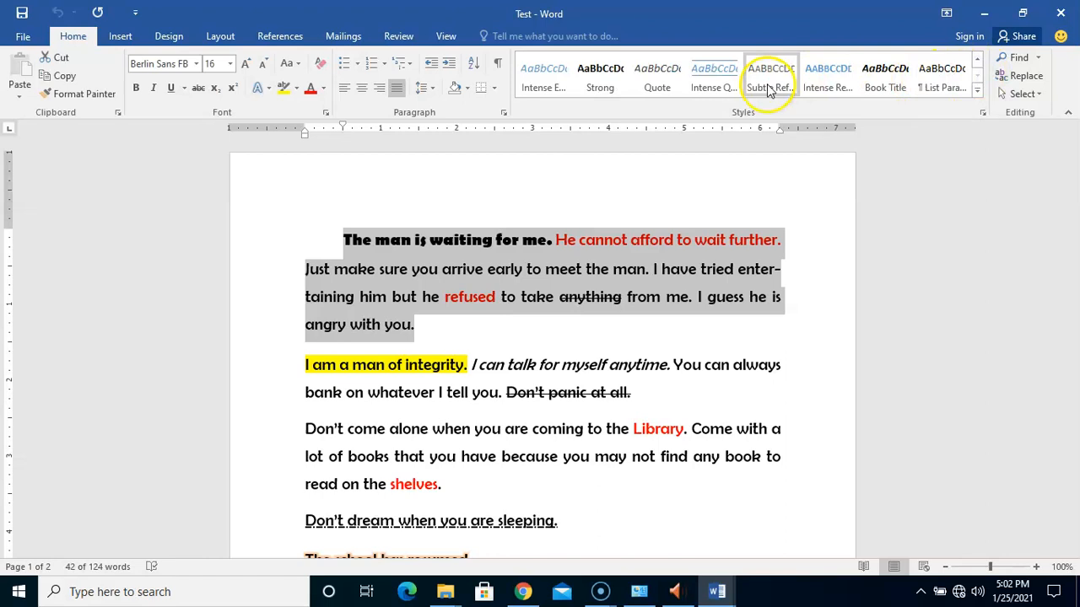
pyautogui.click(600, 80)
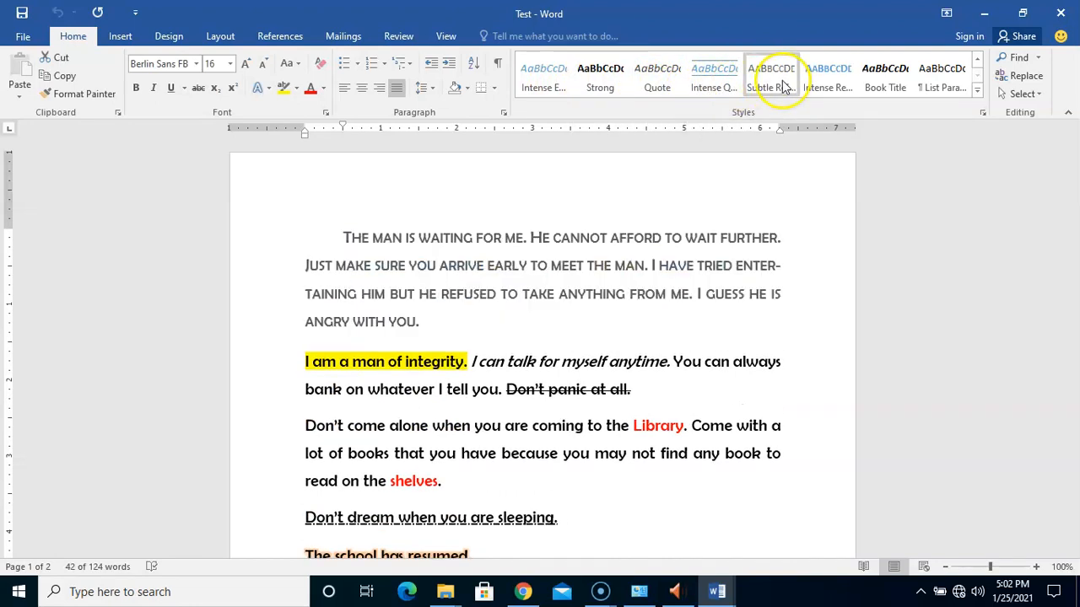
pyautogui.click(831, 82)
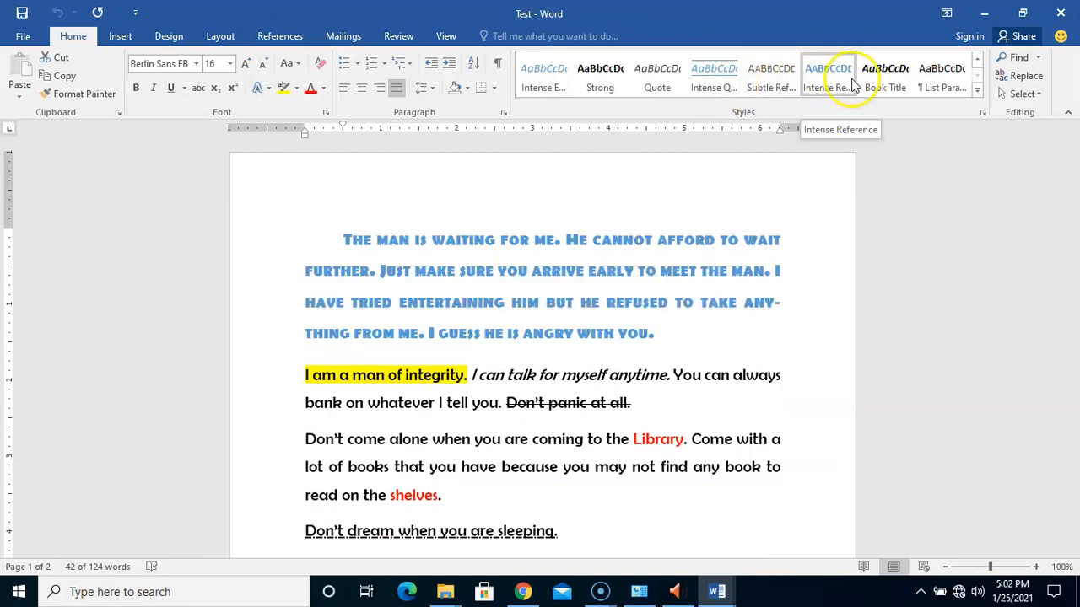
pyautogui.click(880, 80)
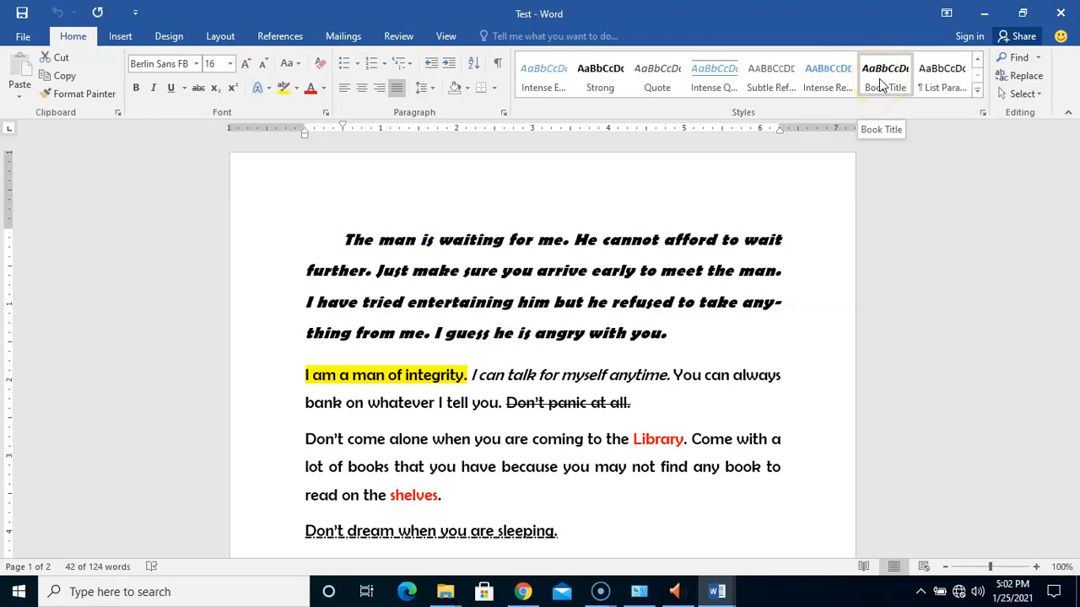
pyautogui.click(941, 81)
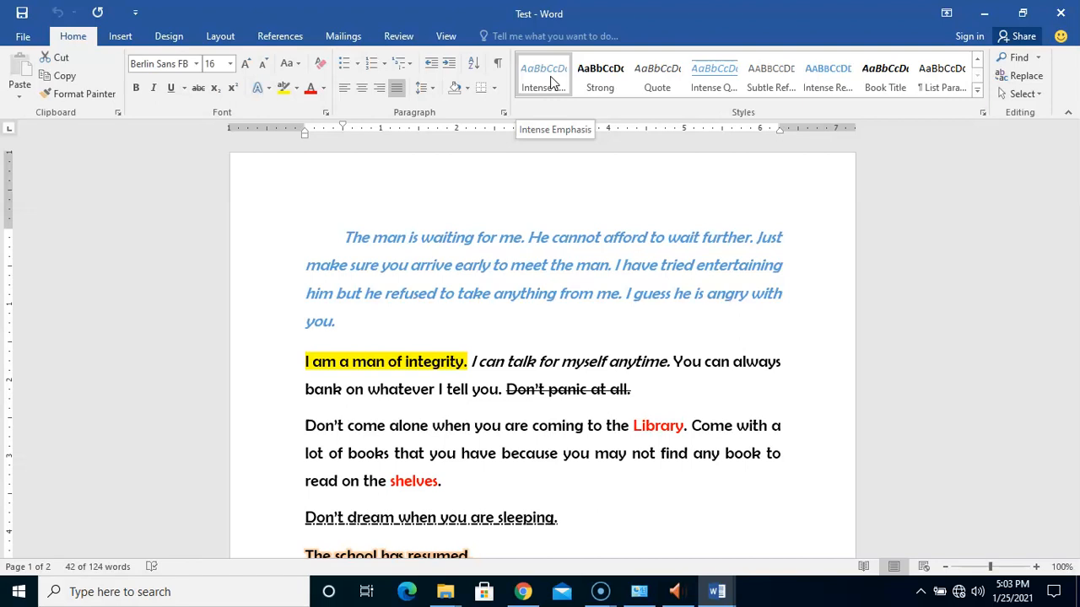
pyautogui.click(550, 84)
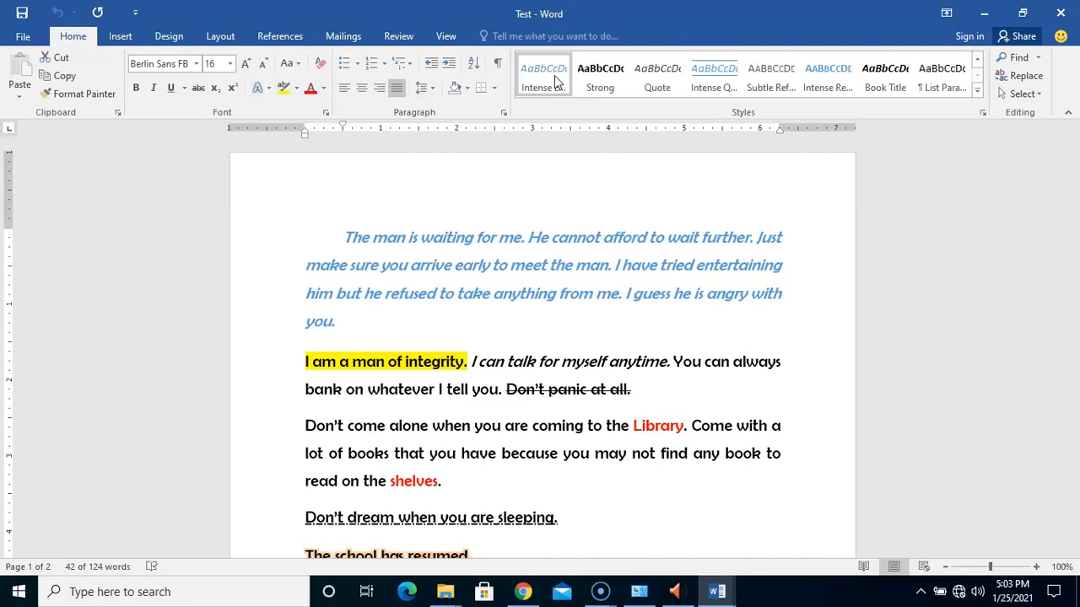
pyautogui.click(555, 75)
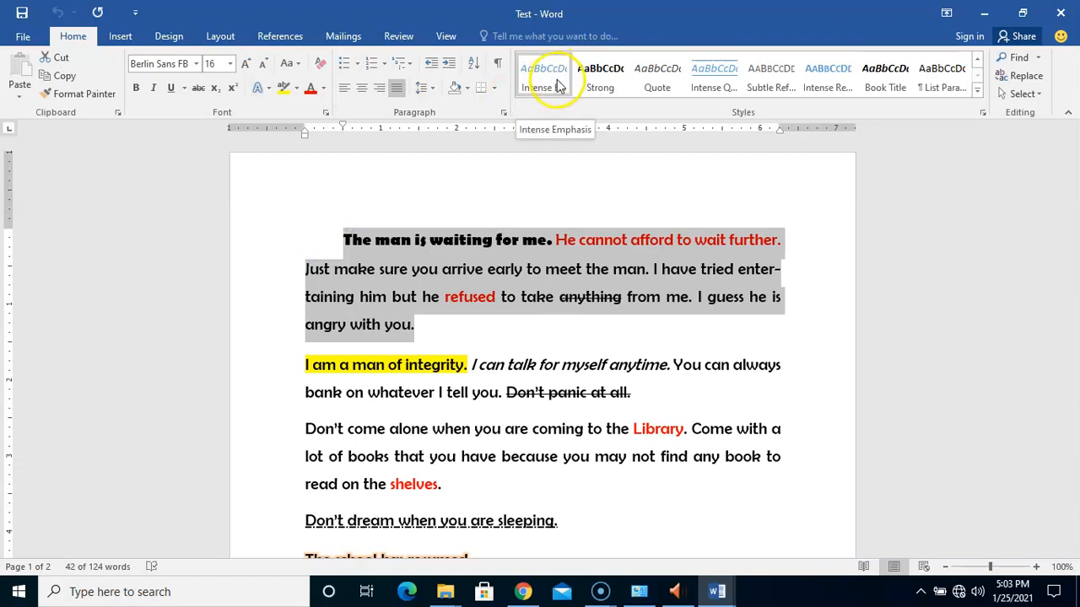
pyautogui.click(552, 83)
pyautogui.click(553, 82)
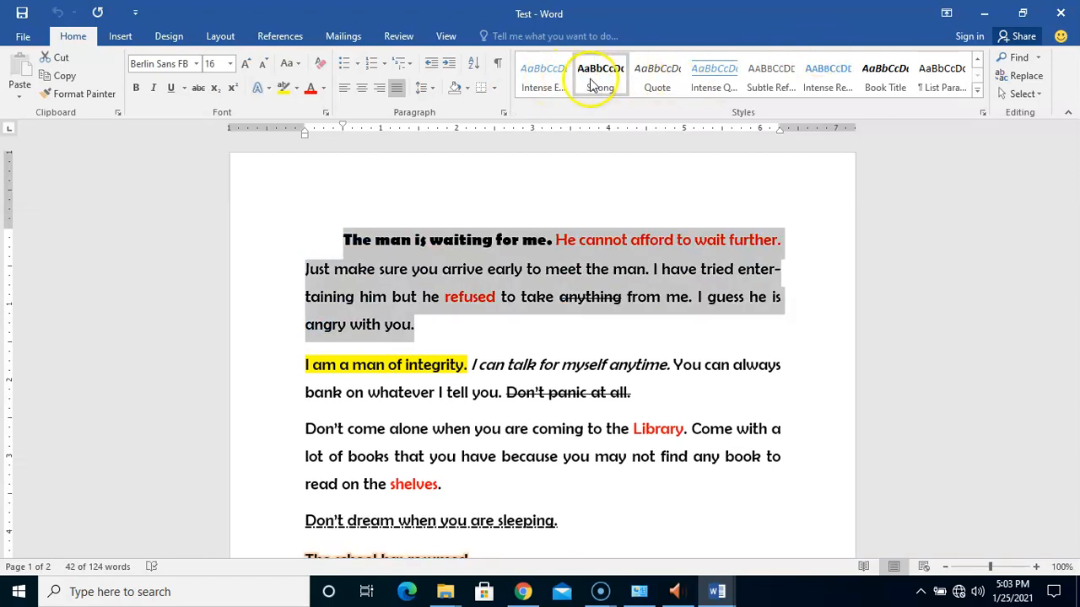
pyautogui.click(555, 82)
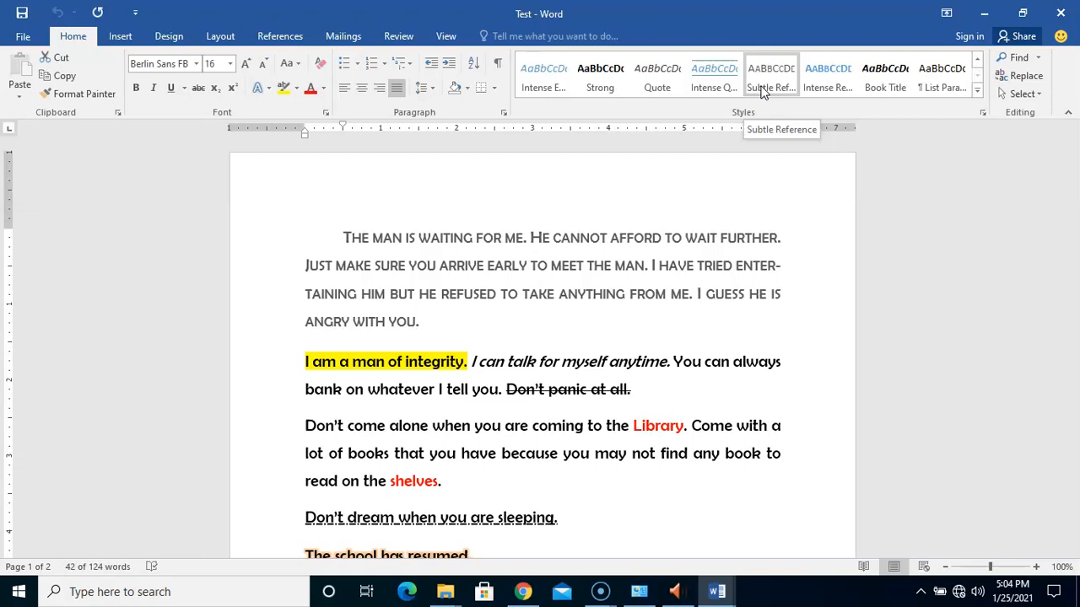
# Step: Apply the Subtle Reference style to the first paragraph and deselect it
pyautogui.click(761, 89)
pyautogui.click(619, 333)
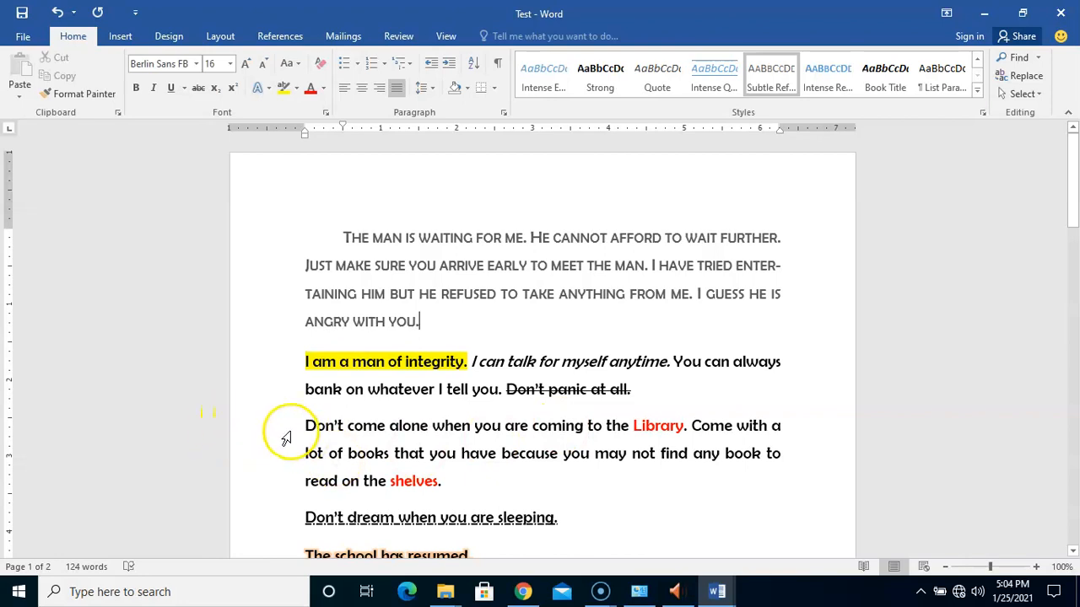
# Step: Apply the Intense Quote style to the paragraph beginning "Don't come alone", after previewing Intense Reference on it
pyautogui.moveTo(285, 437); pyautogui.dragTo(307, 481)
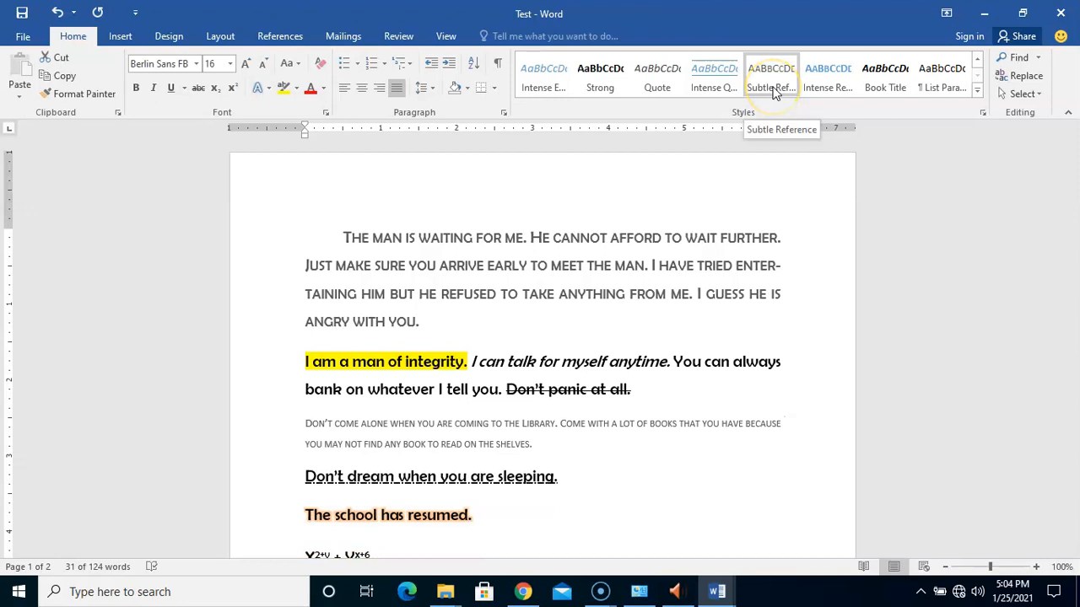
pyautogui.click(827, 88)
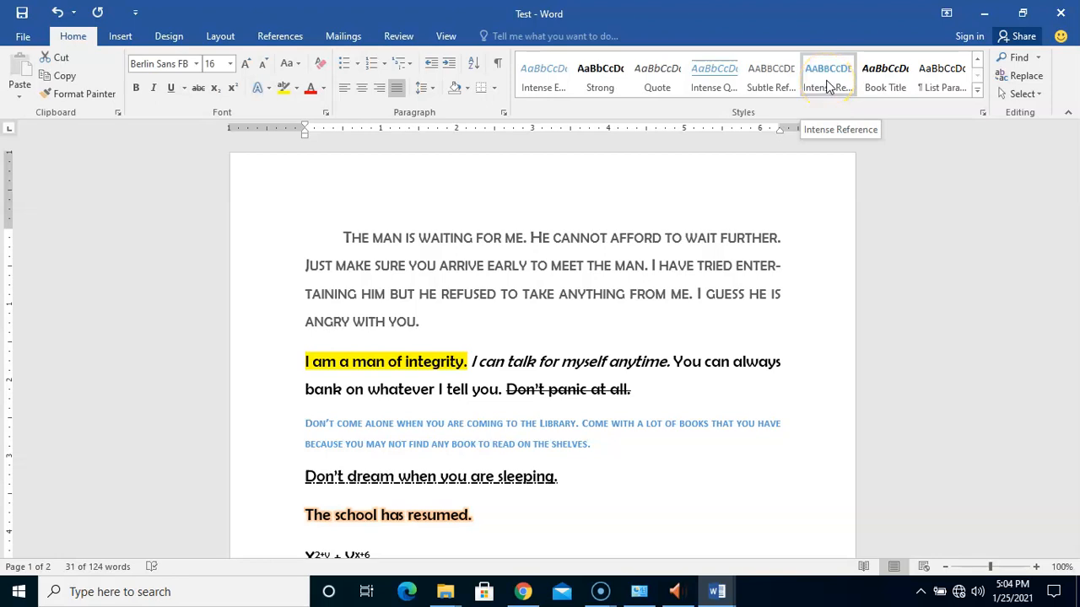
pyautogui.click(719, 80)
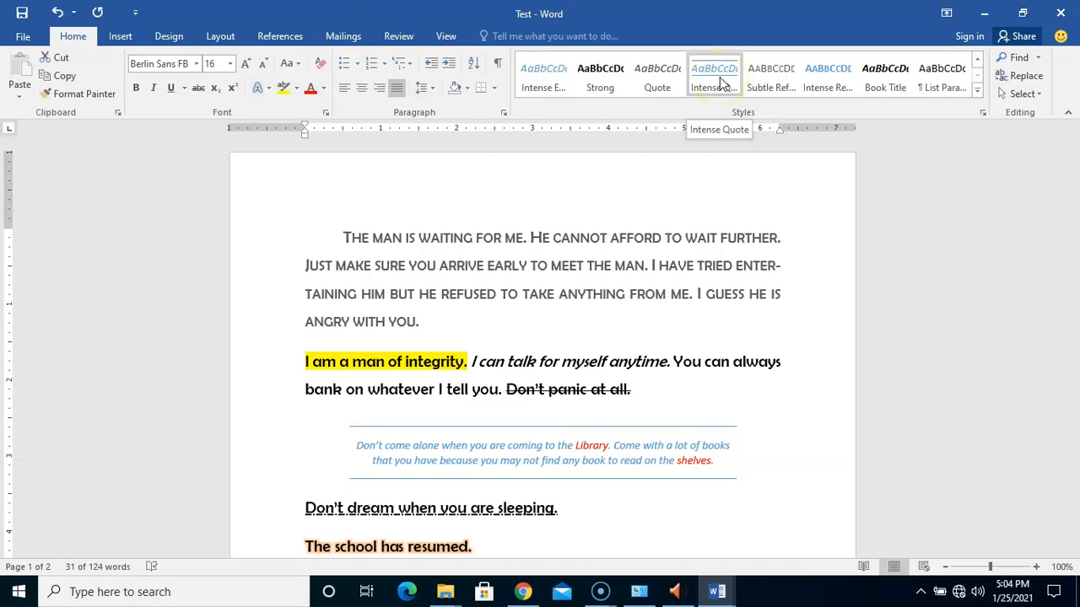
pyautogui.click(604, 404)
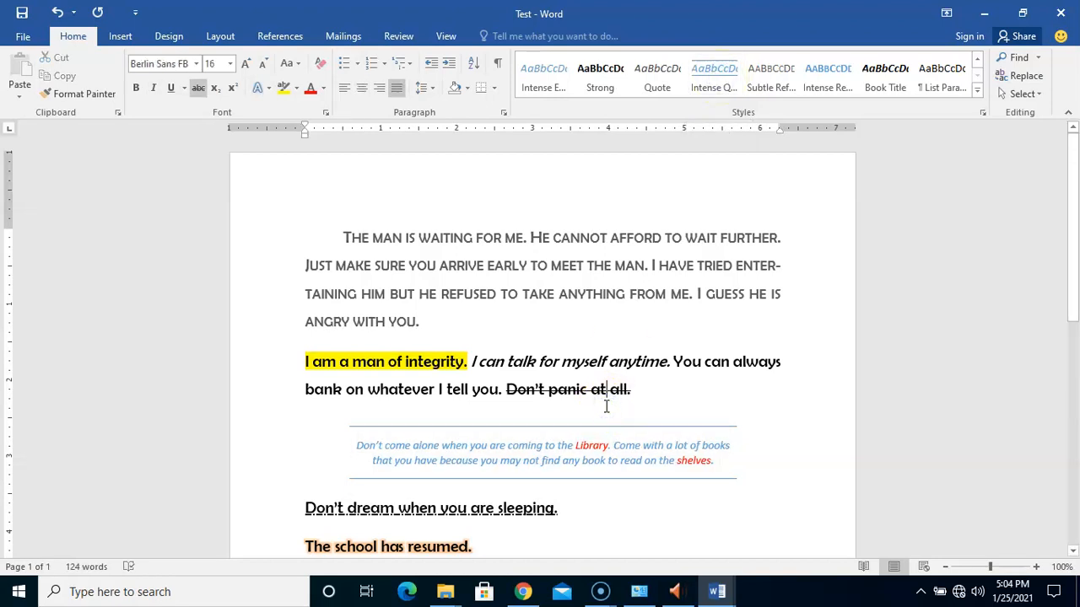
pyautogui.click(571, 437)
pyautogui.click(678, 355)
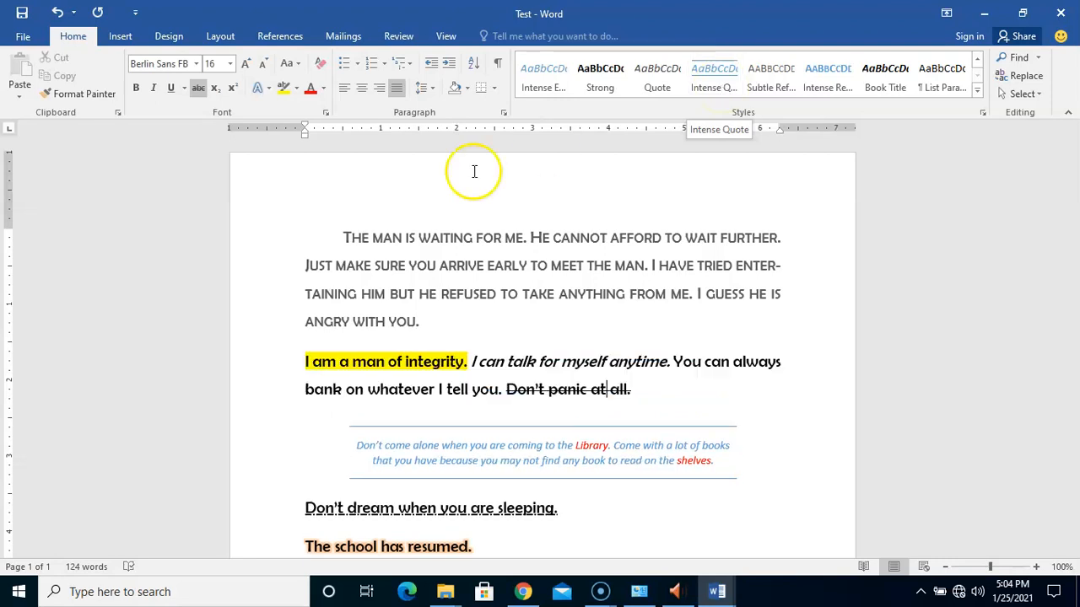
# Step: Undo both style changes, on the "Don't come alone" paragraph and the first paragraph, and clear the selection
pyautogui.click(57, 12)
pyautogui.click(57, 12)
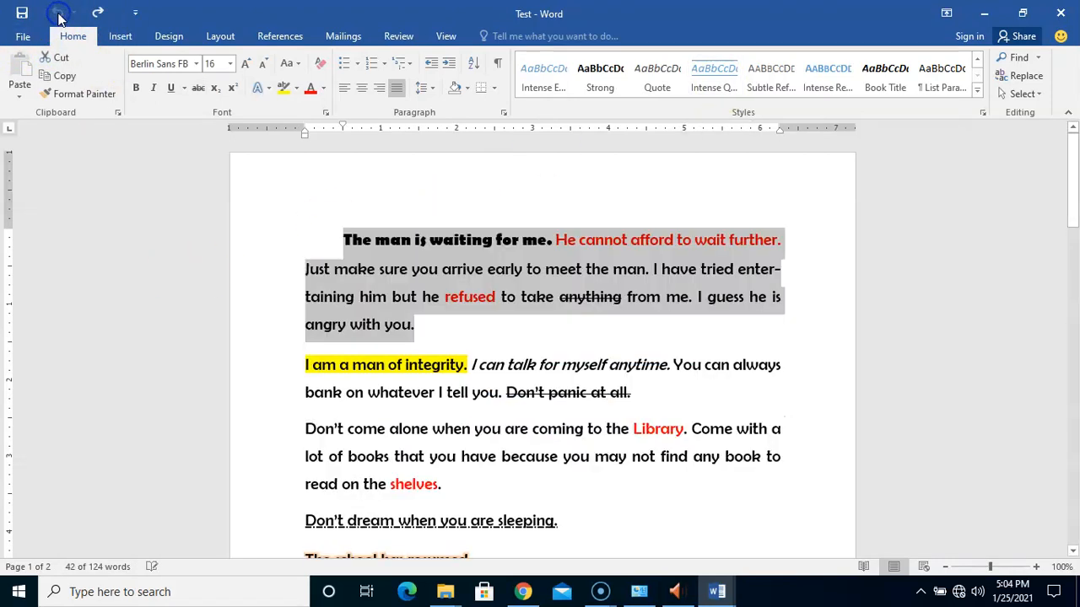
pyautogui.click(589, 341)
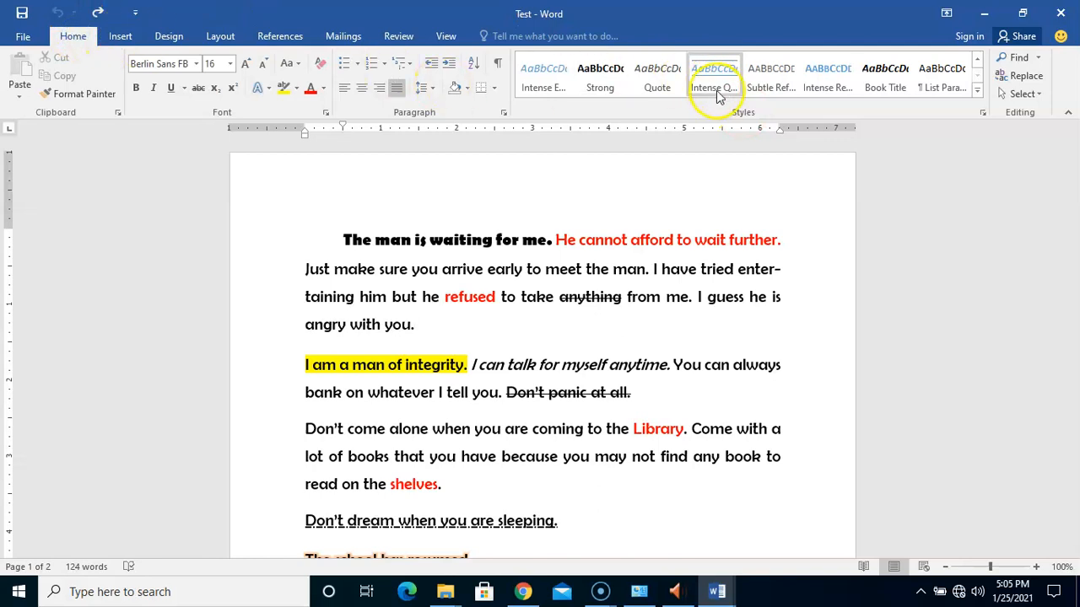
# Step: Look over the expanded style gallery, close it and show the complete list of styles beside the document
pyautogui.click(977, 94)
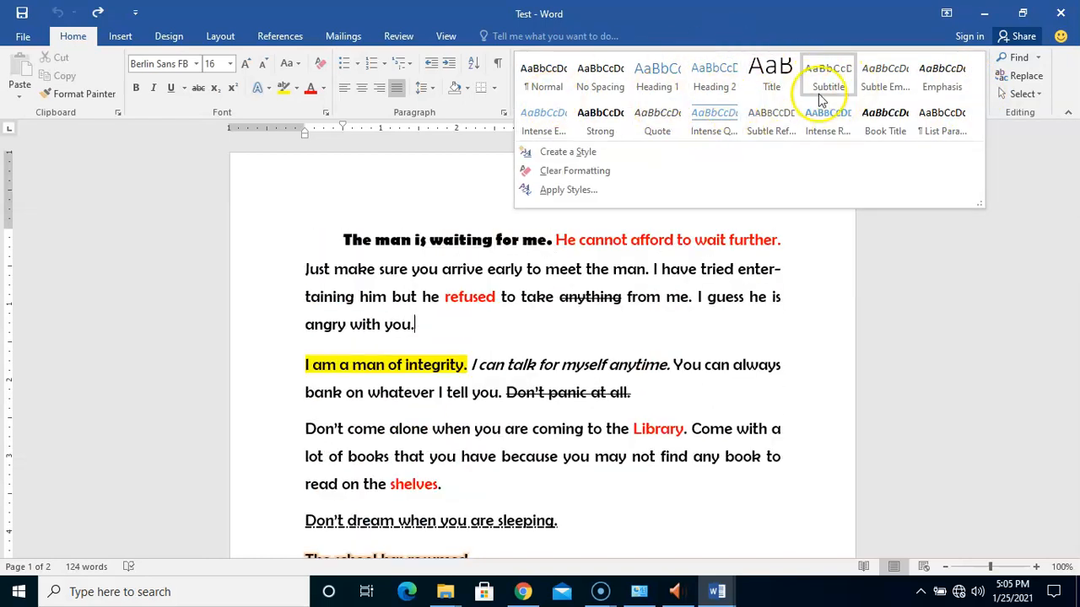
pyautogui.click(1005, 162)
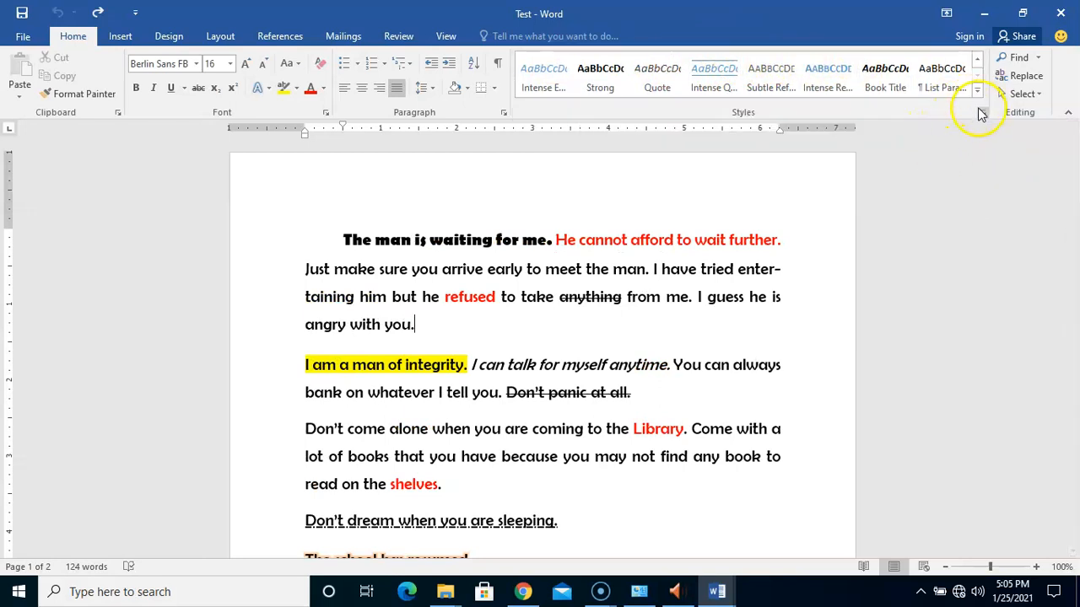
pyautogui.click(983, 115)
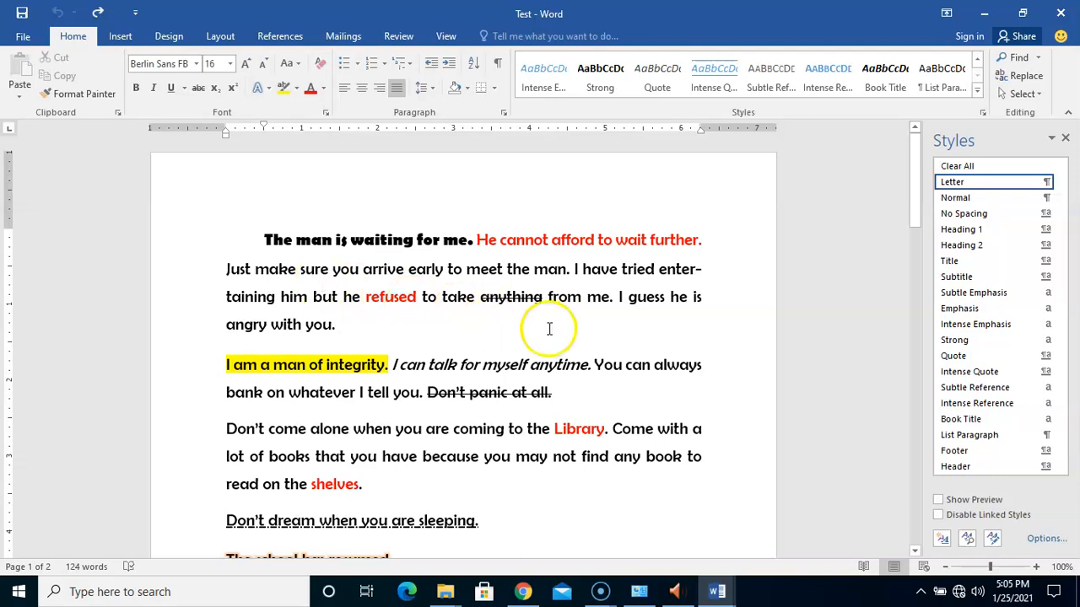
# Step: Try the Heading 1 style on the first line of the "Don't come alone" paragraph, undo it and clear the selection
pyautogui.click(187, 437)
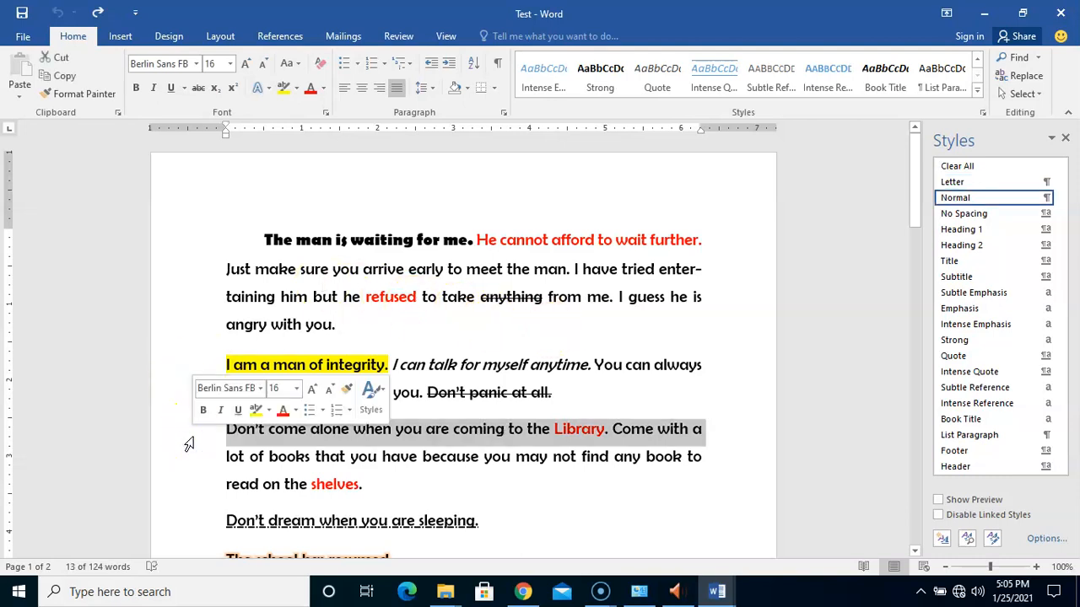
pyautogui.hotkey('shift', 'Down')
pyautogui.hotkey('shift', 'Down')
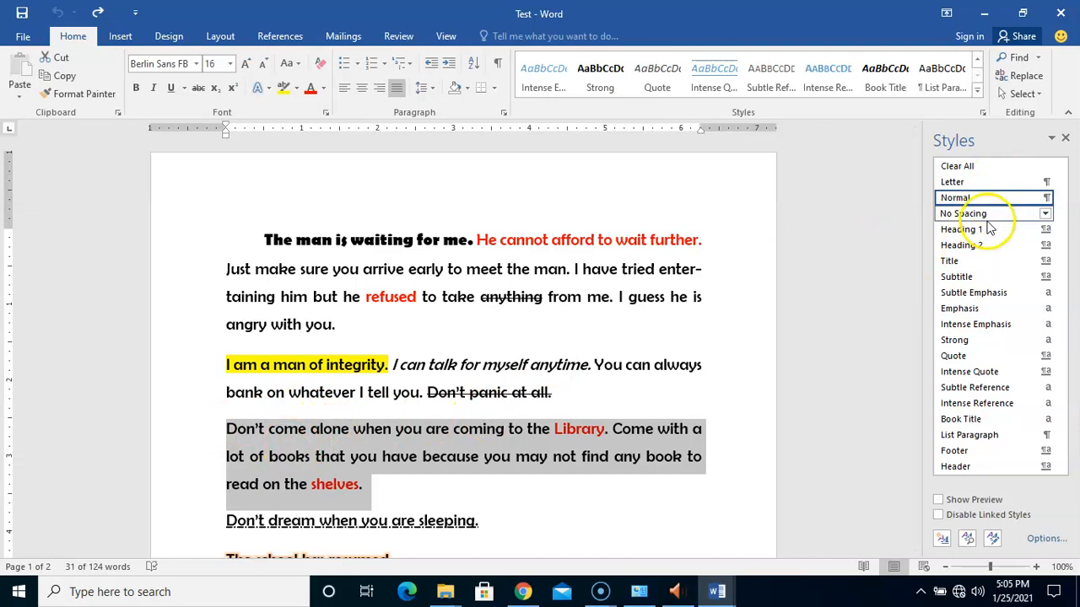
pyautogui.click(457, 394)
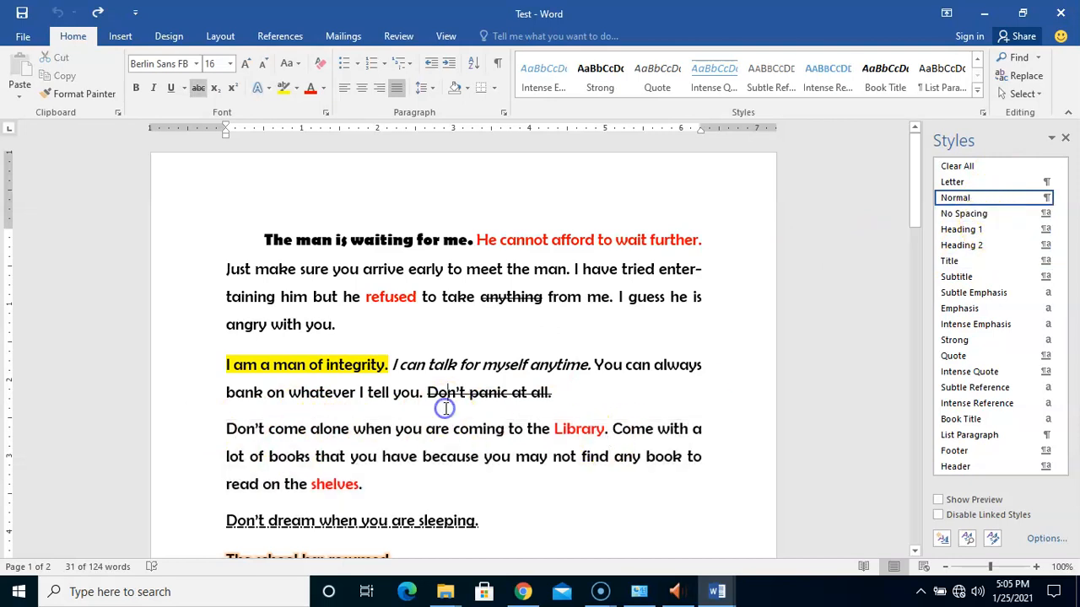
pyautogui.click(203, 444)
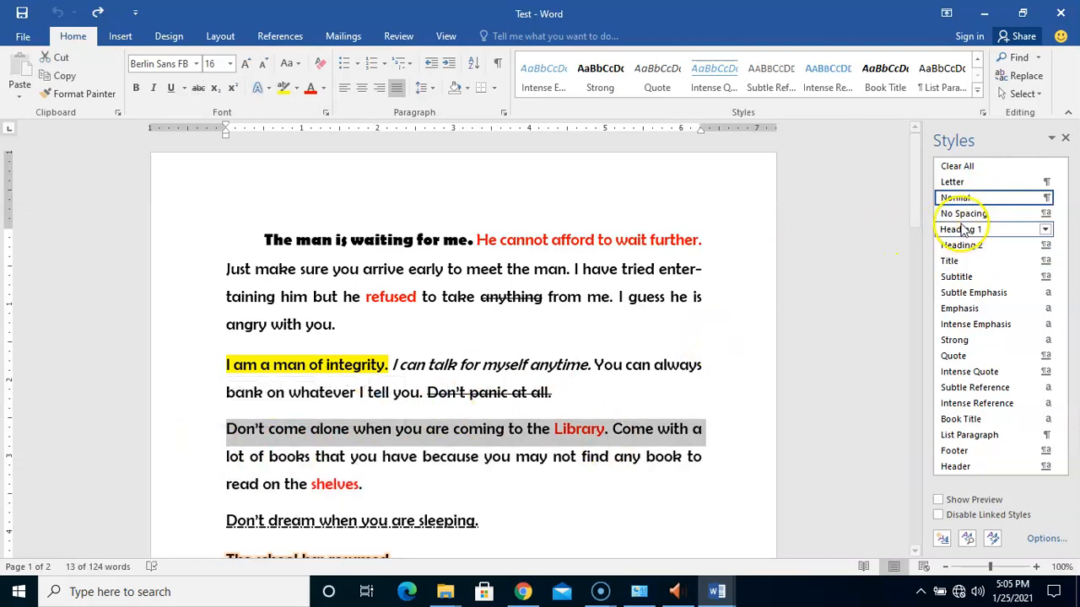
pyautogui.moveTo(962, 236)
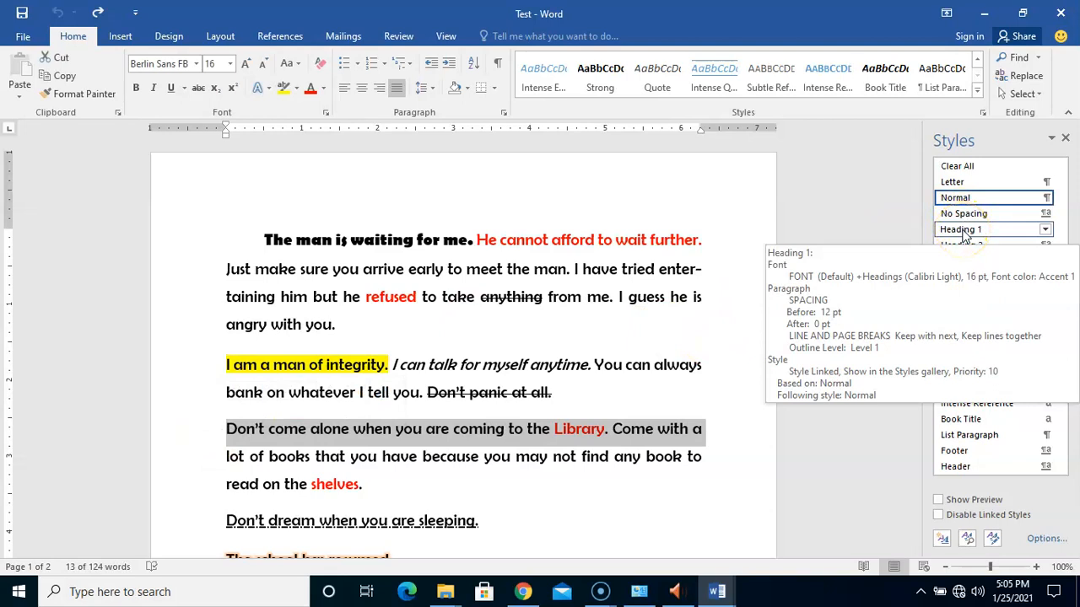
pyautogui.click(962, 230)
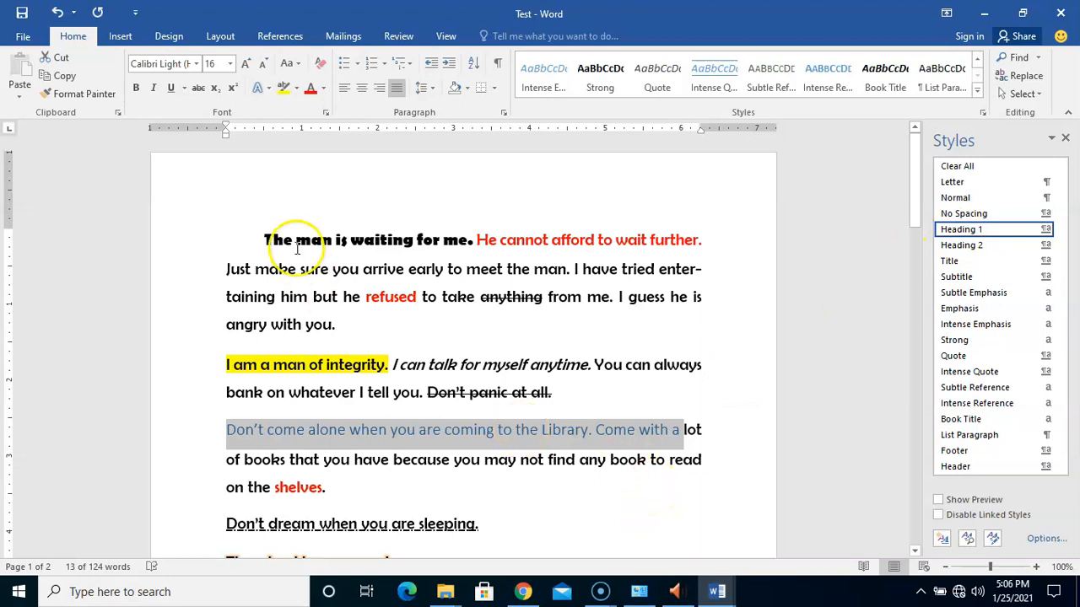
pyautogui.click(55, 14)
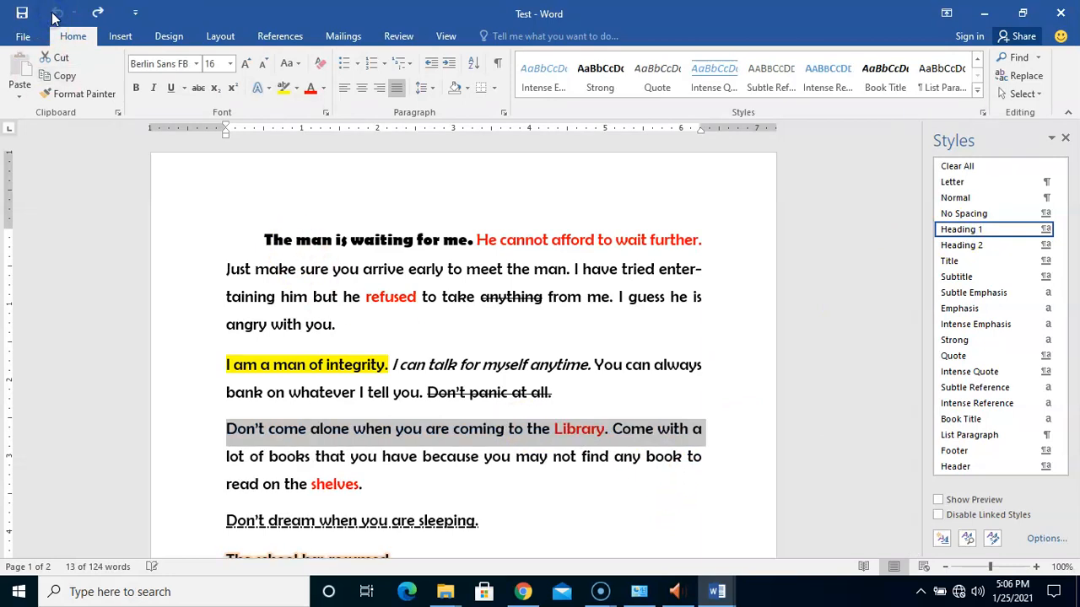
pyautogui.click(530, 495)
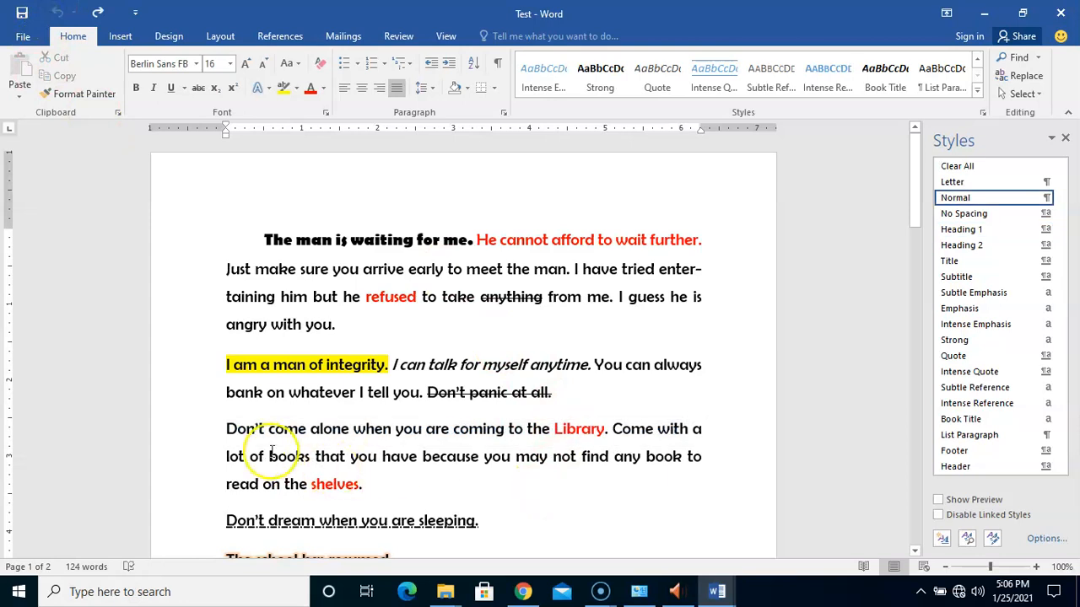
# Step: Try the Emphasis style on the whole "Don't come alone" paragraph, undo it and clear the selection
pyautogui.moveTo(209, 436); pyautogui.dragTo(212, 488)
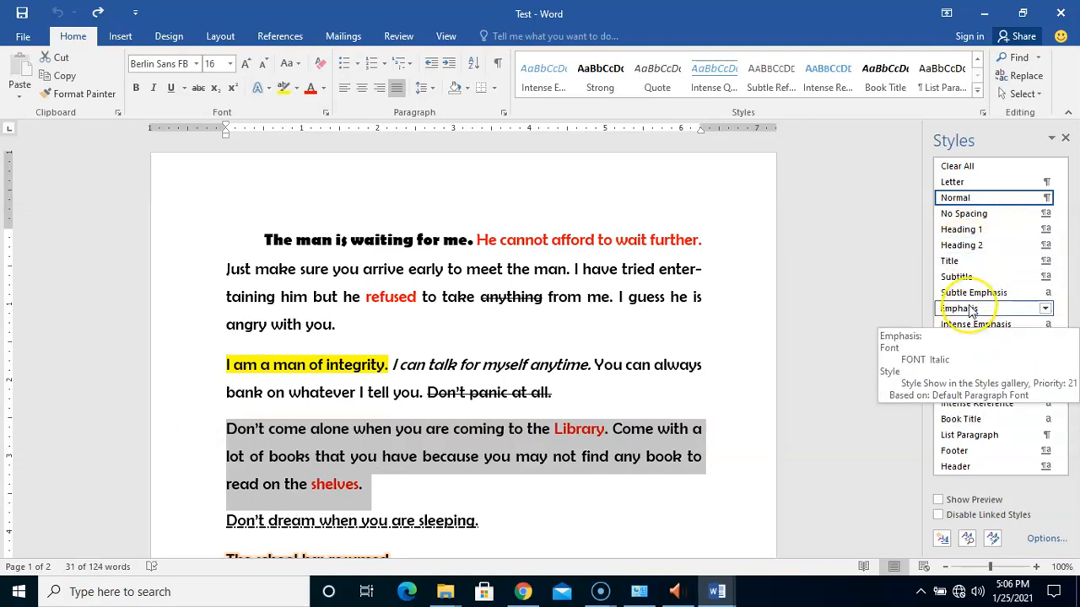
pyautogui.click(970, 310)
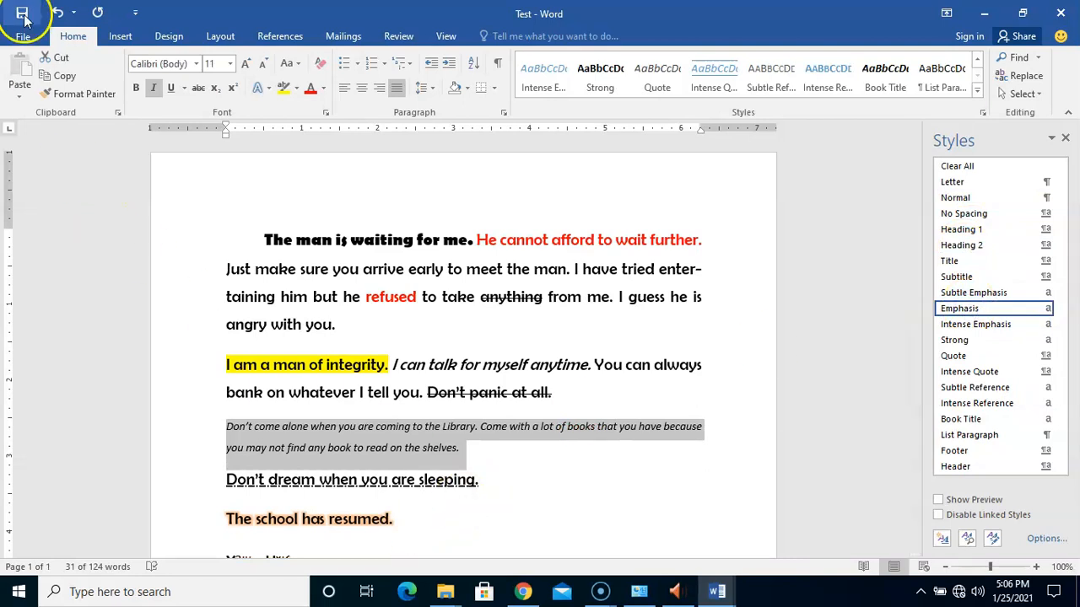
pyautogui.click(56, 13)
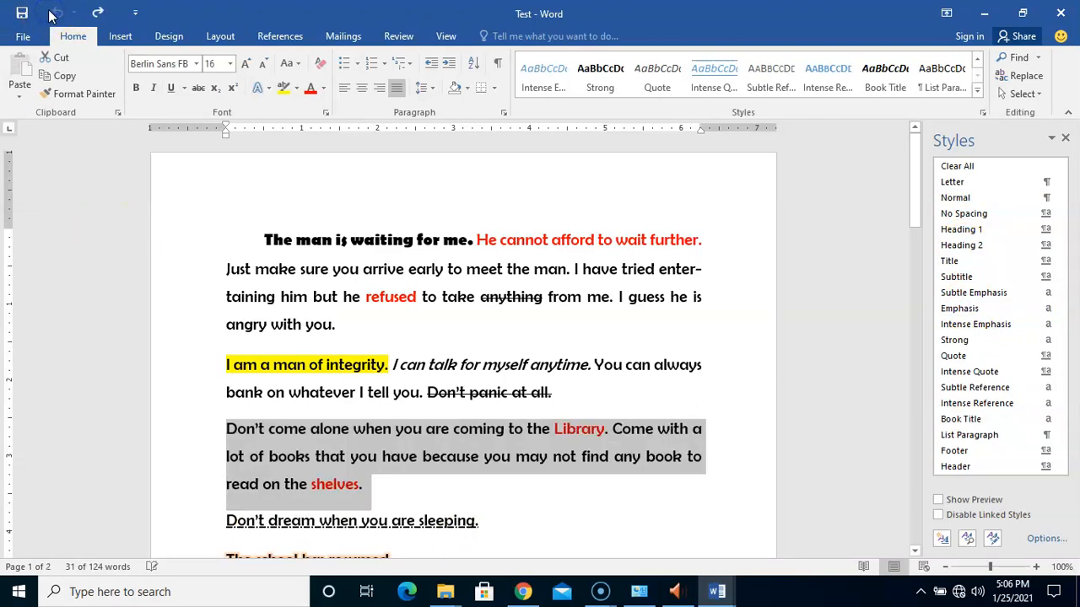
pyautogui.click(441, 494)
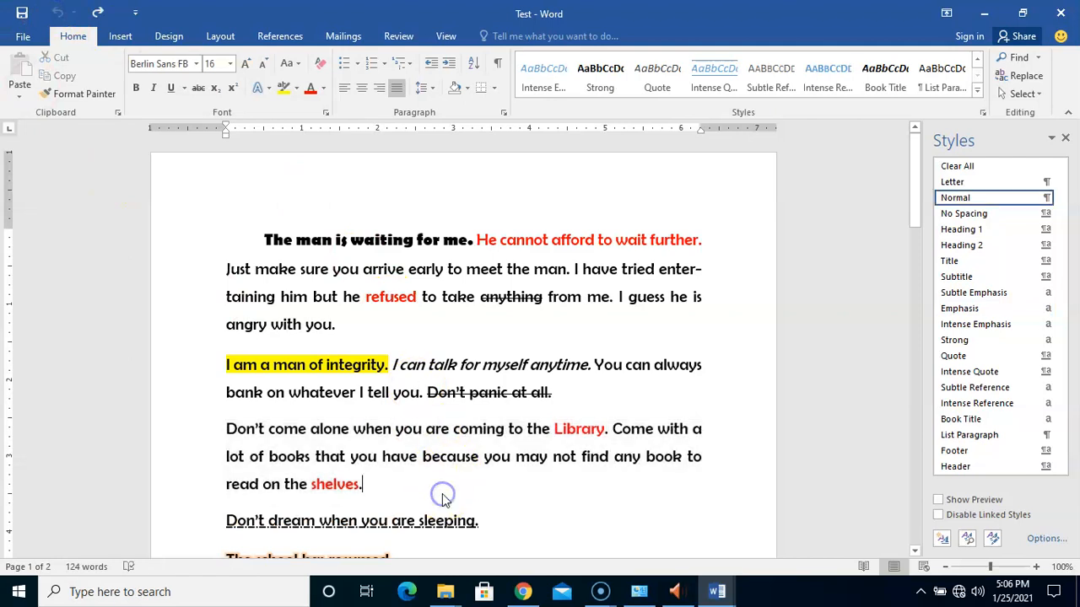
# Step: Close the list of styles and start creating a style named Testing, with its full set of properties shown for modification
pyautogui.click(553, 394)
pyautogui.click(1066, 139)
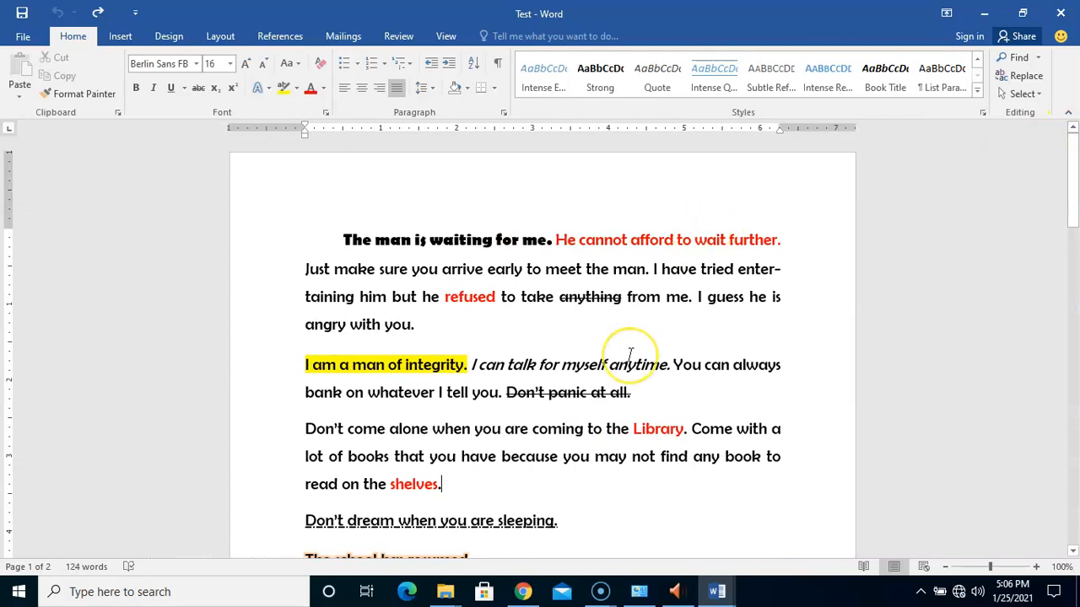
pyautogui.click(978, 93)
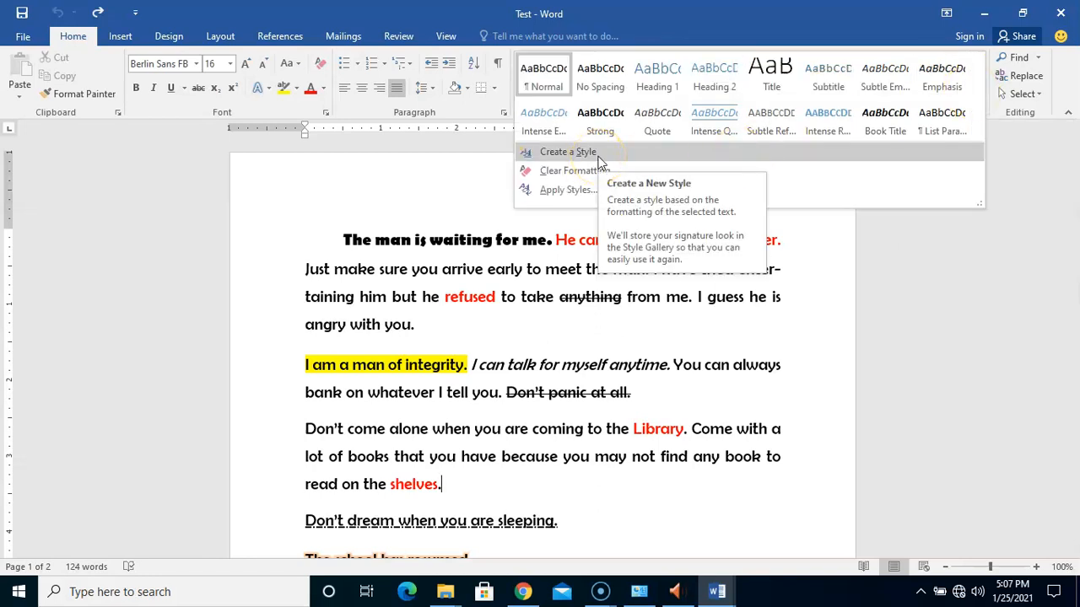
pyautogui.click(567, 152)
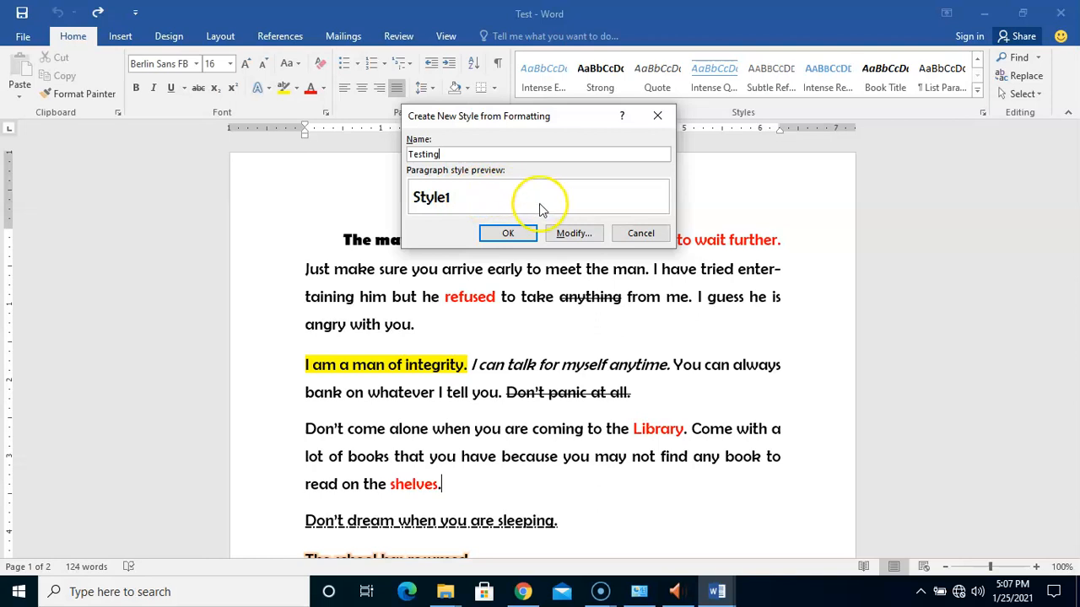
pyautogui.click(577, 233)
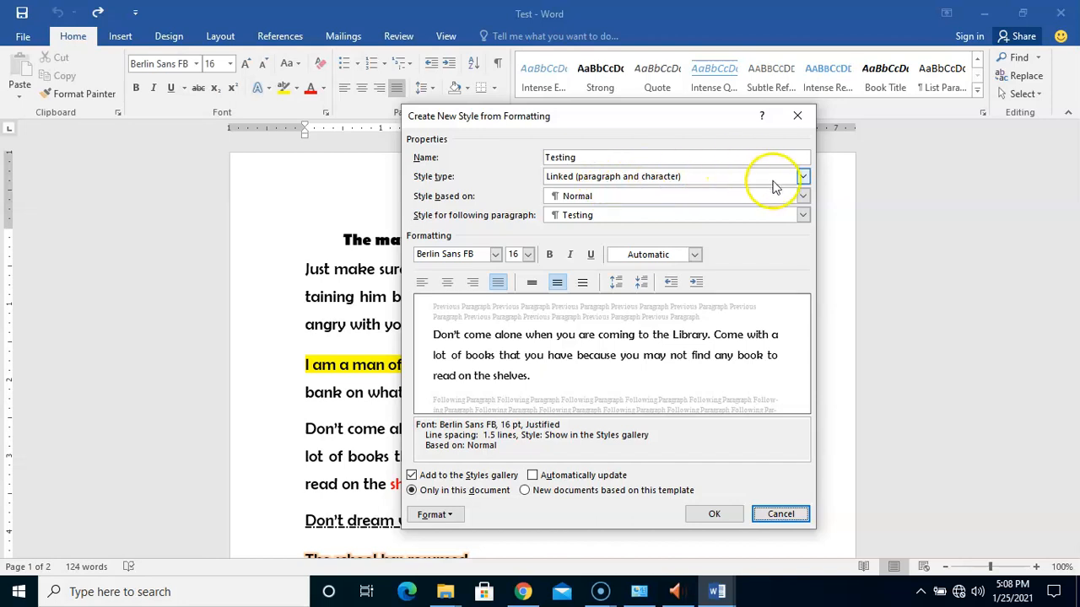
# Step: Review the available style types and base styles, keeping Linked (paragraph and character) and Normal
pyautogui.click(802, 177)
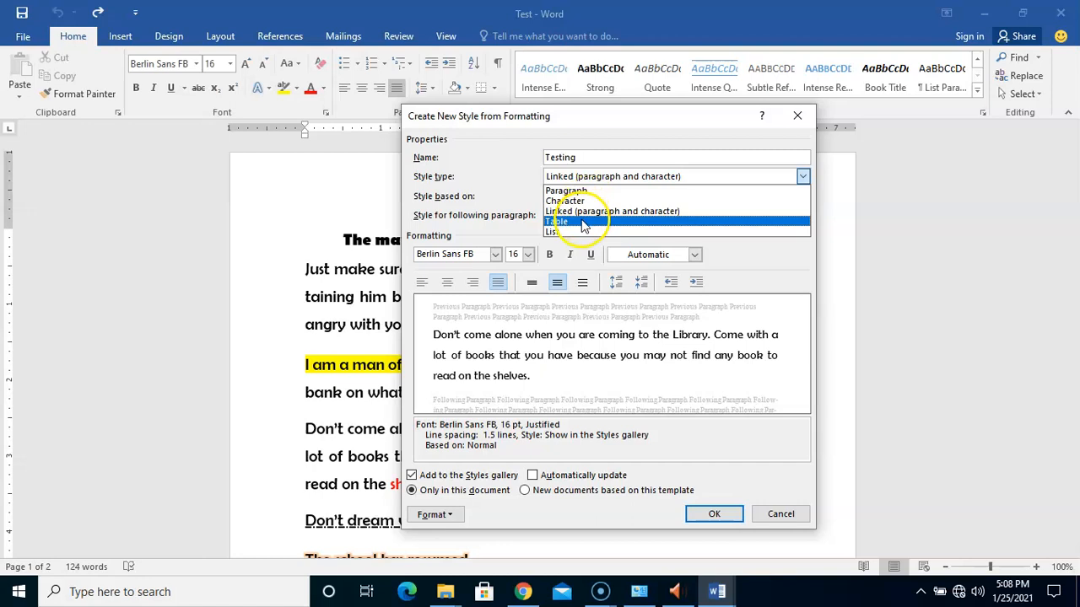
pyautogui.click(653, 213)
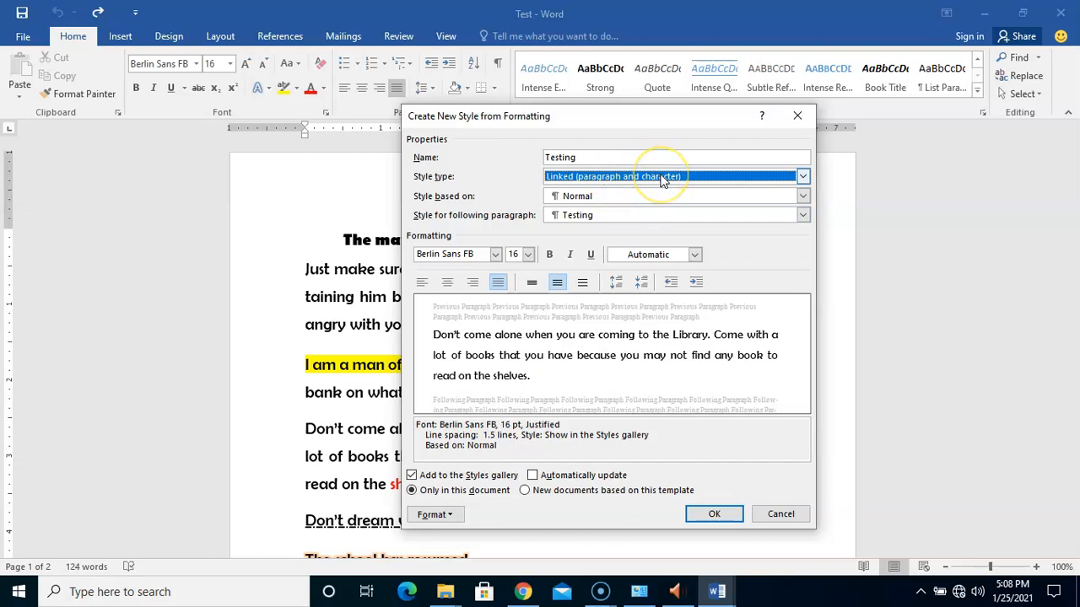
pyautogui.click(717, 196)
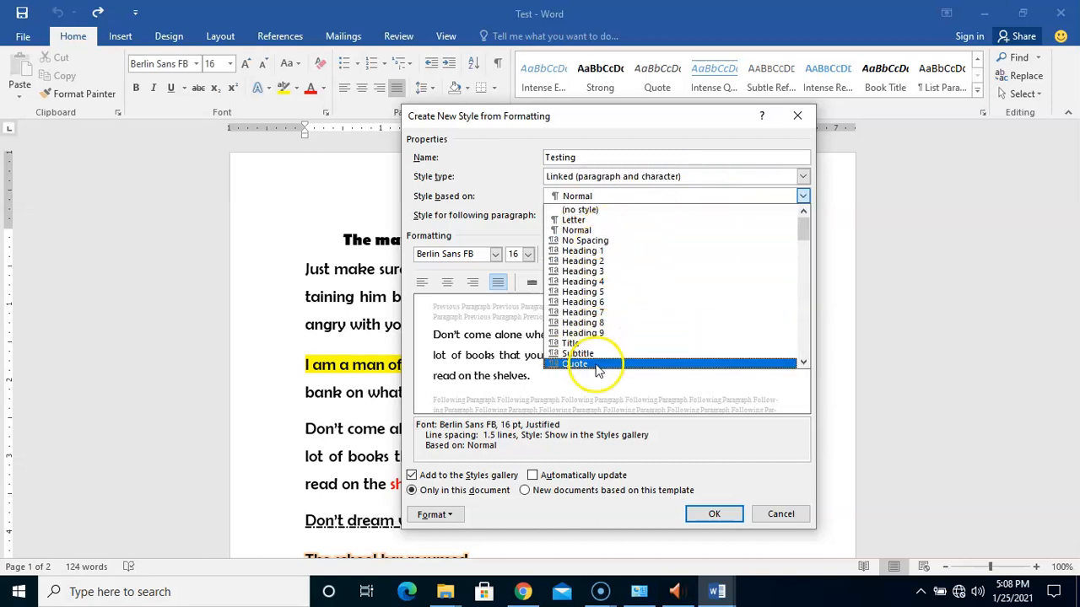
pyautogui.click(639, 195)
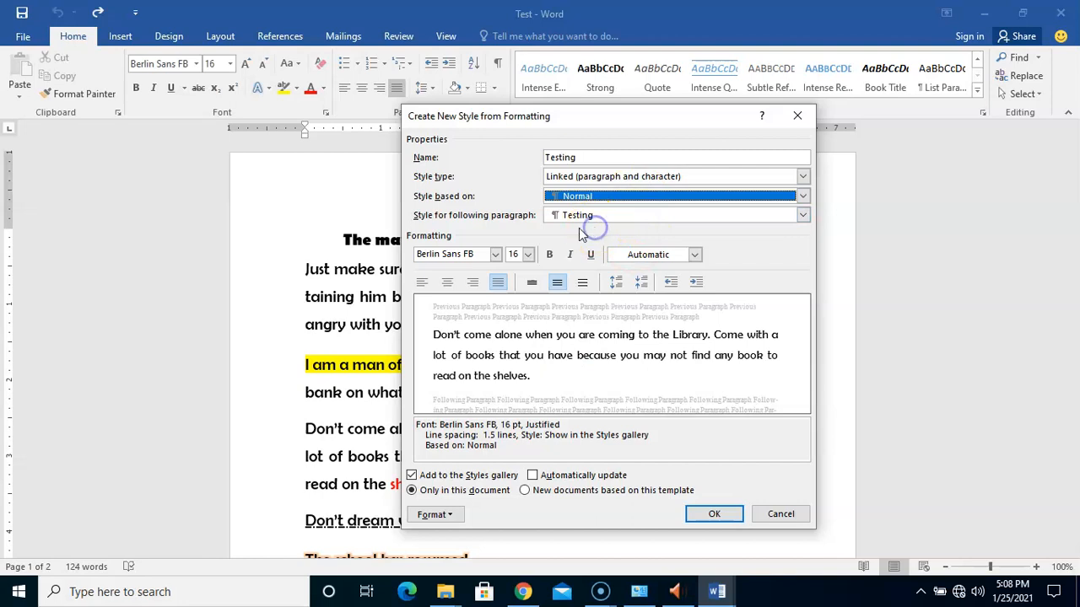
# Step: Try basing the Testing style on Quote and on Heading 8, and set its base style back to Normal
pyautogui.click(804, 196)
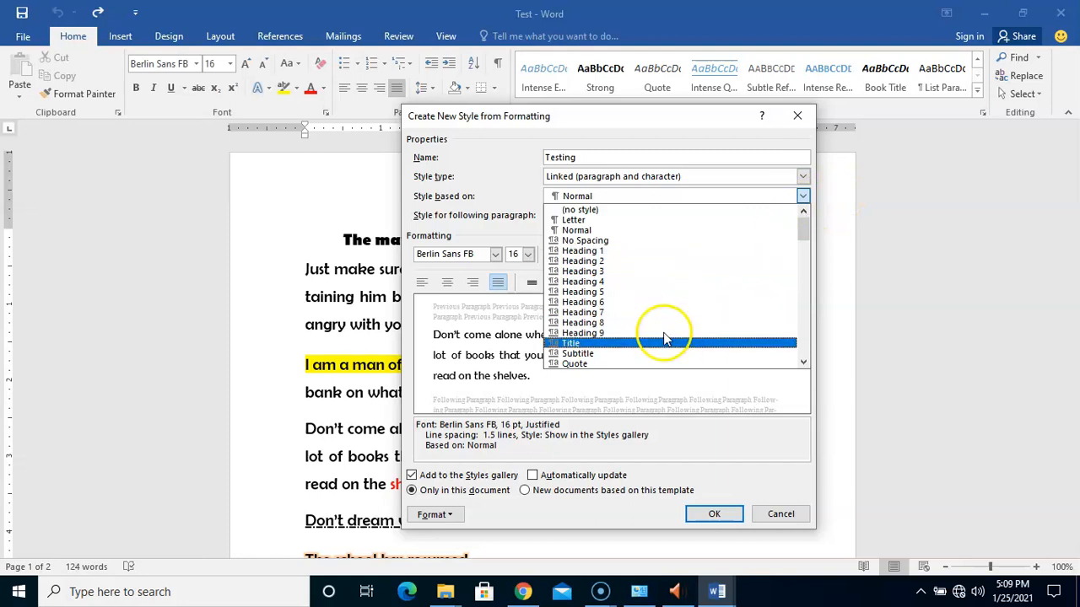
pyautogui.click(588, 364)
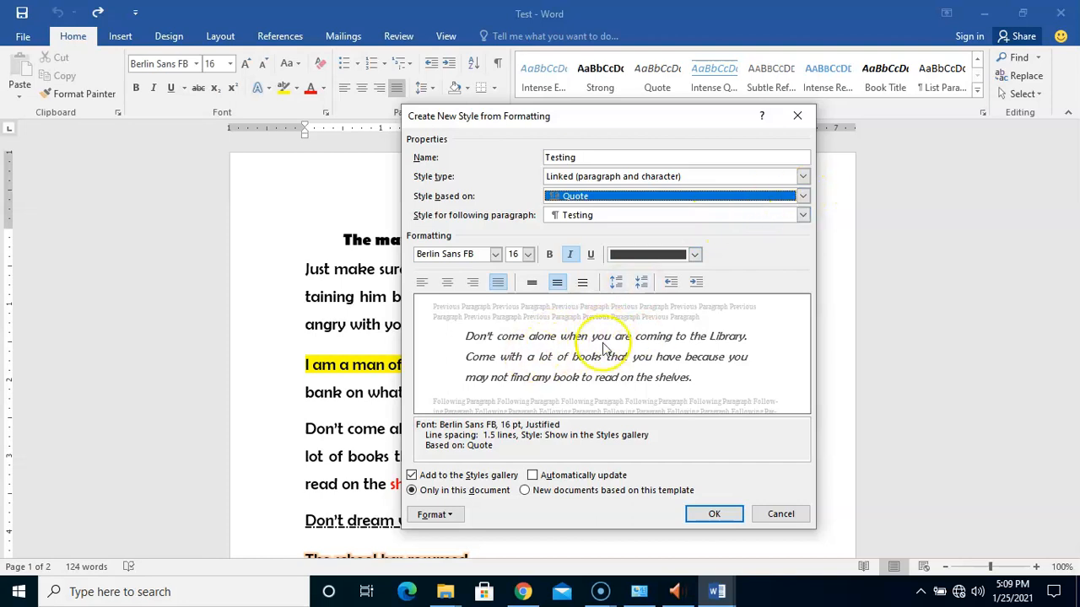
pyautogui.click(804, 196)
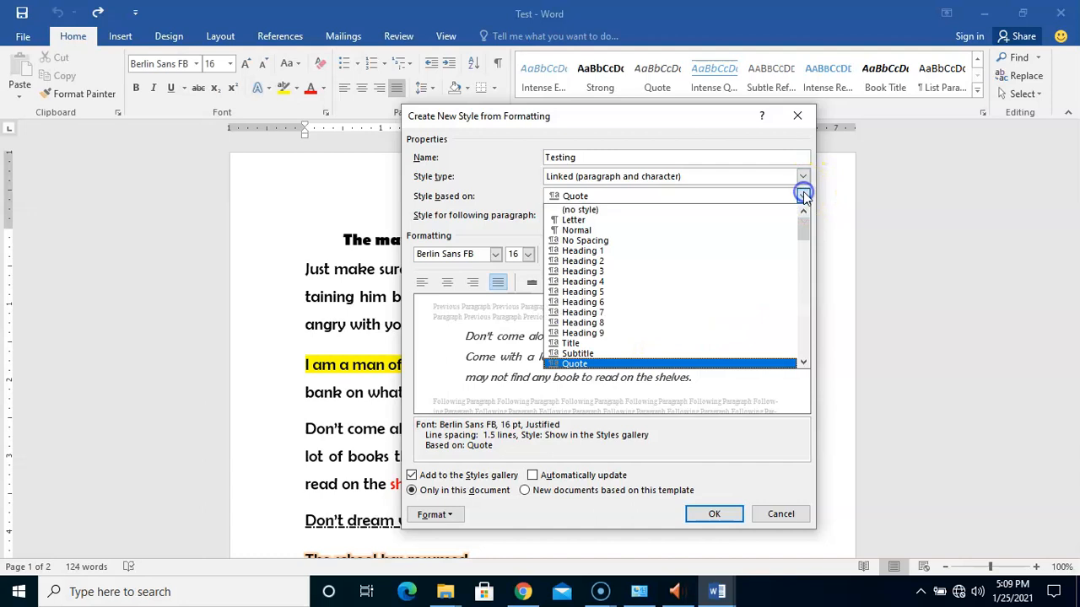
pyautogui.click(582, 324)
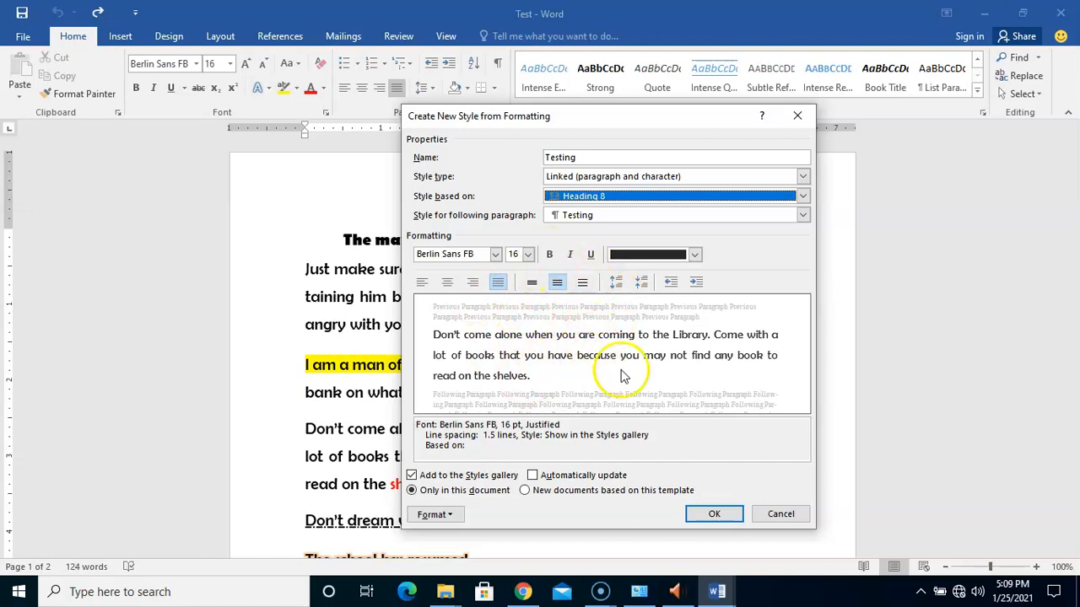
pyautogui.click(803, 195)
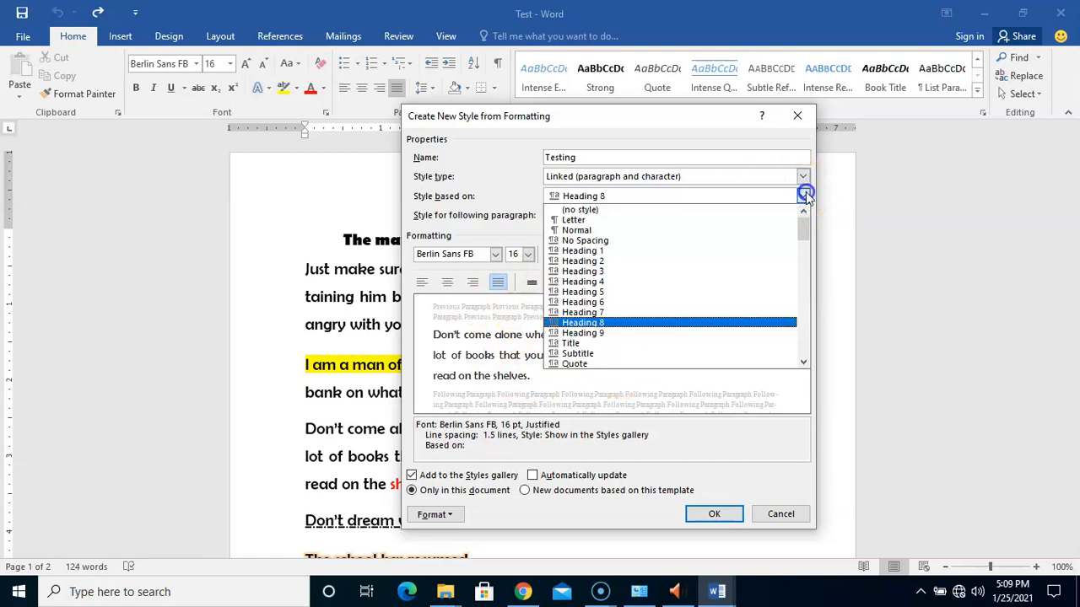
pyautogui.click(682, 231)
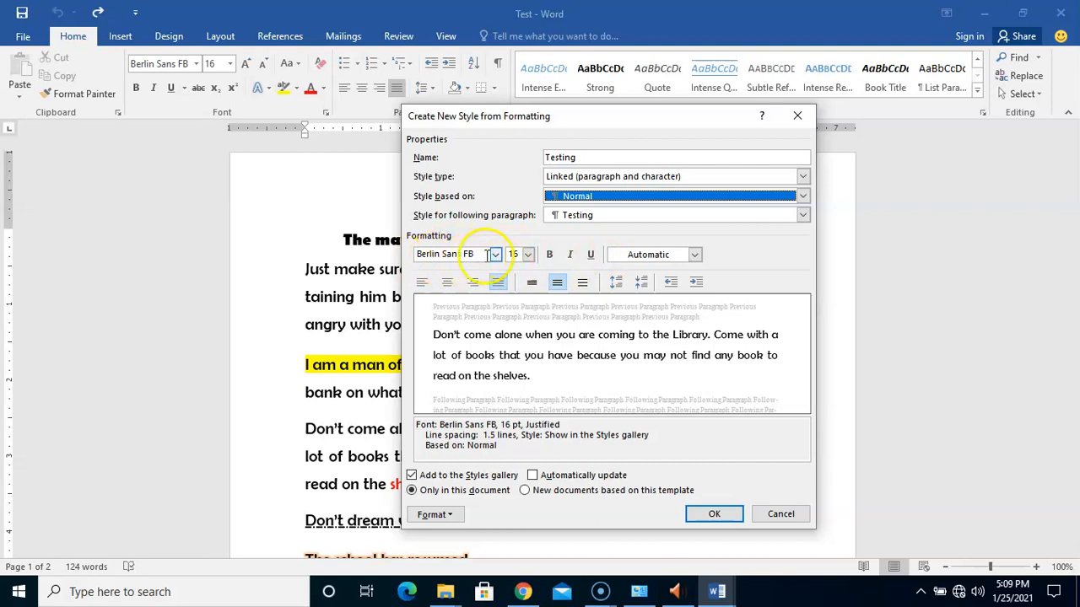
# Step: Make the Testing style's text italic without bold, toggling both formats to compare the preview
pyautogui.click(569, 255)
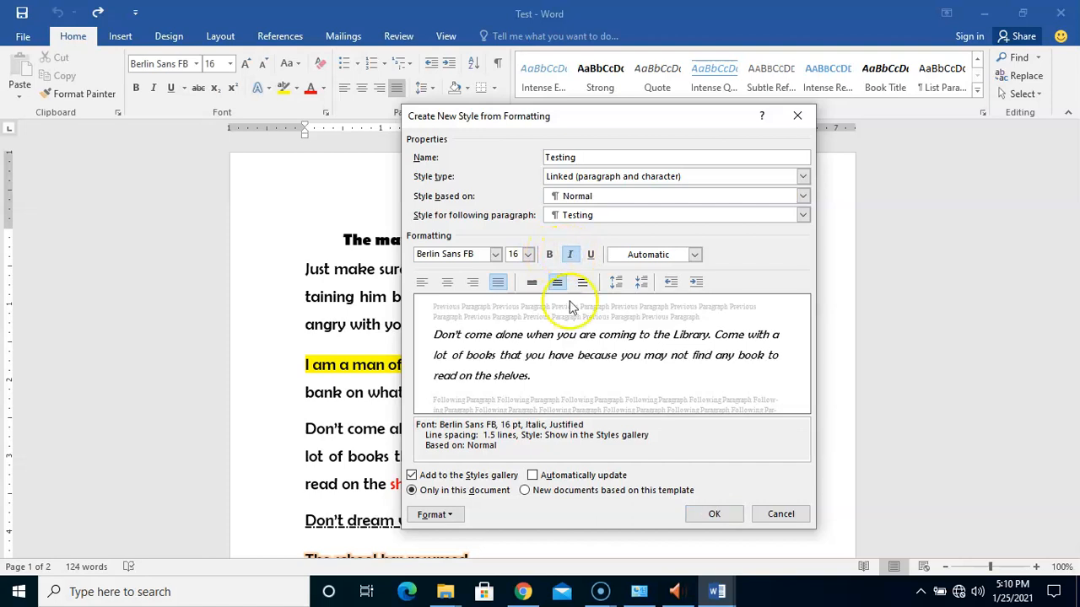
pyautogui.click(553, 256)
pyautogui.click(551, 255)
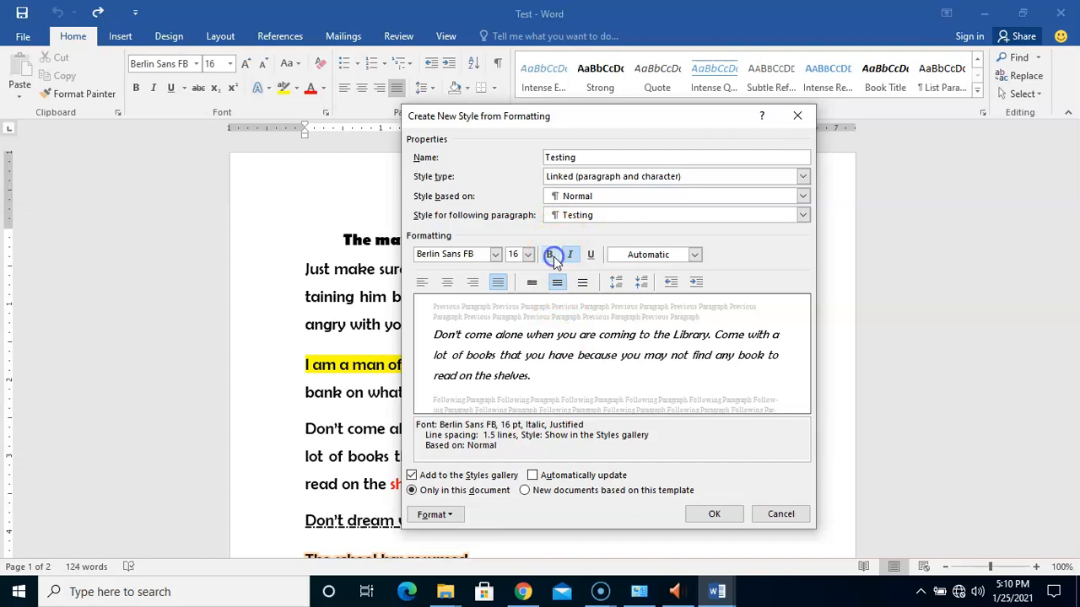
pyautogui.click(571, 256)
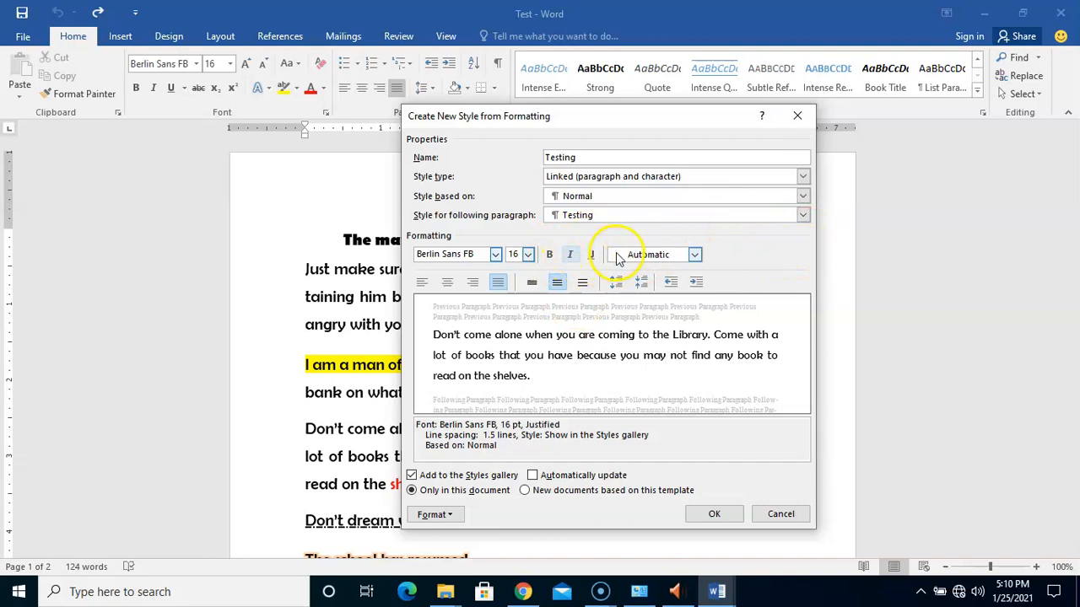
pyautogui.click(571, 255)
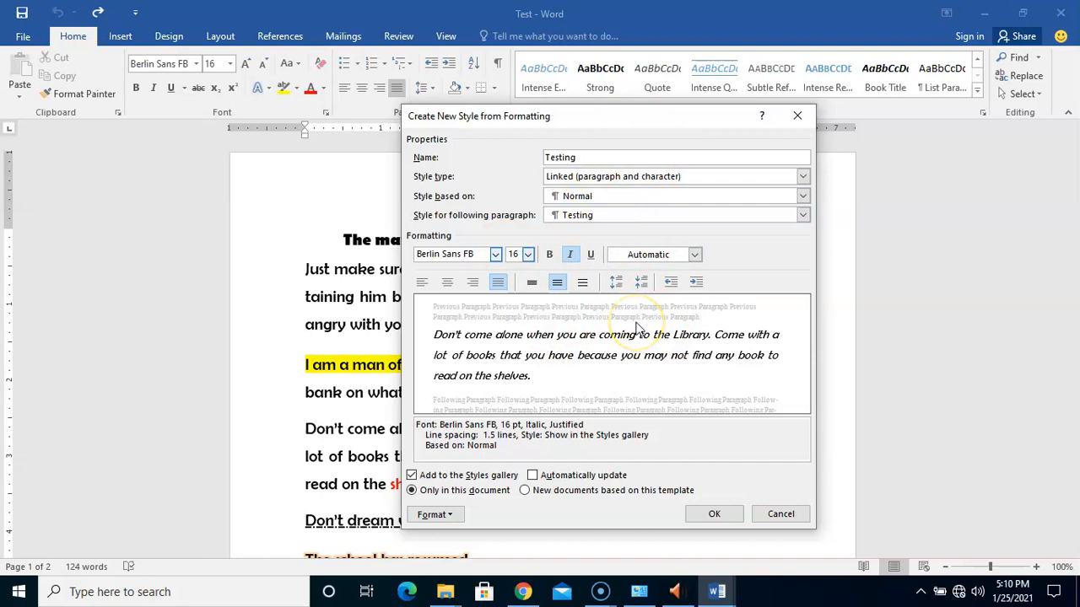
# Step: Try Orange, Accent 2 as the Testing style's font color and return it to Automatic
pyautogui.click(697, 255)
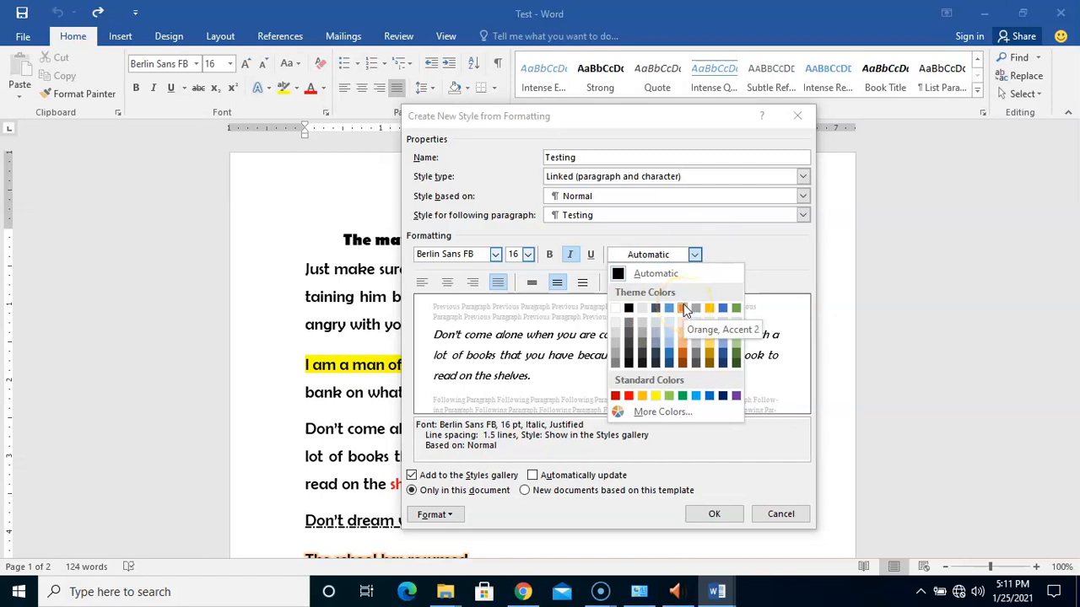
pyautogui.click(684, 309)
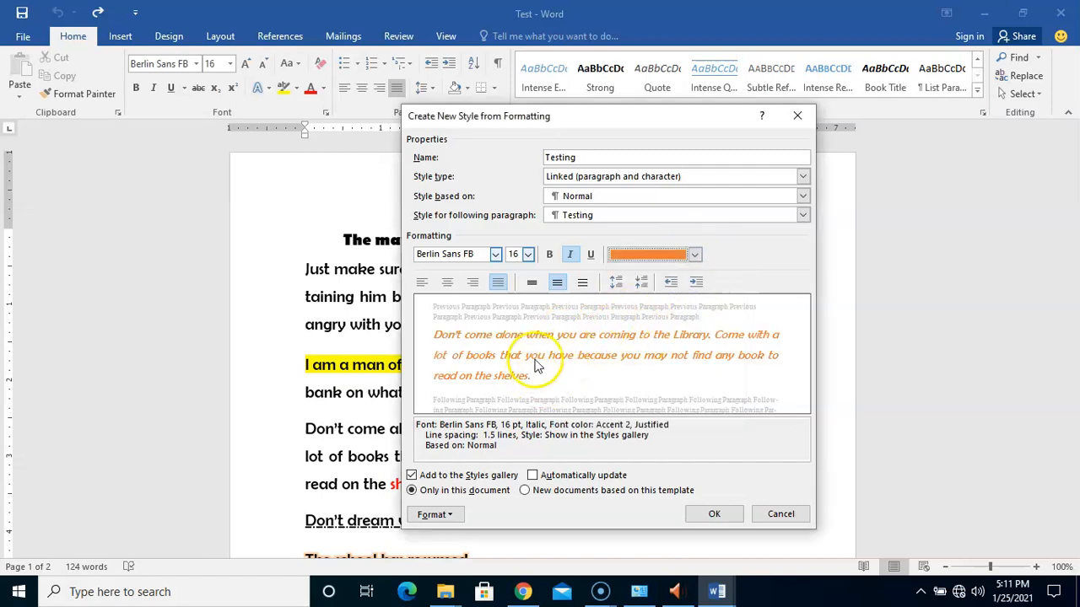
pyautogui.click(696, 255)
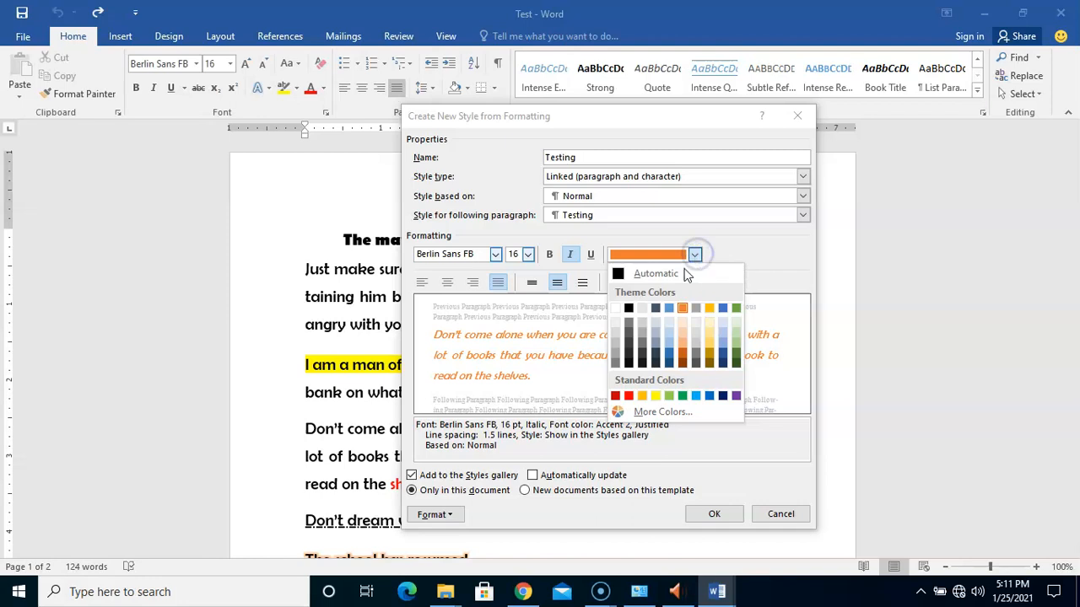
pyautogui.click(657, 275)
# Step: Toggle italic off and on again for the Testing style and align its text to the left
pyautogui.click(571, 255)
pyautogui.click(571, 256)
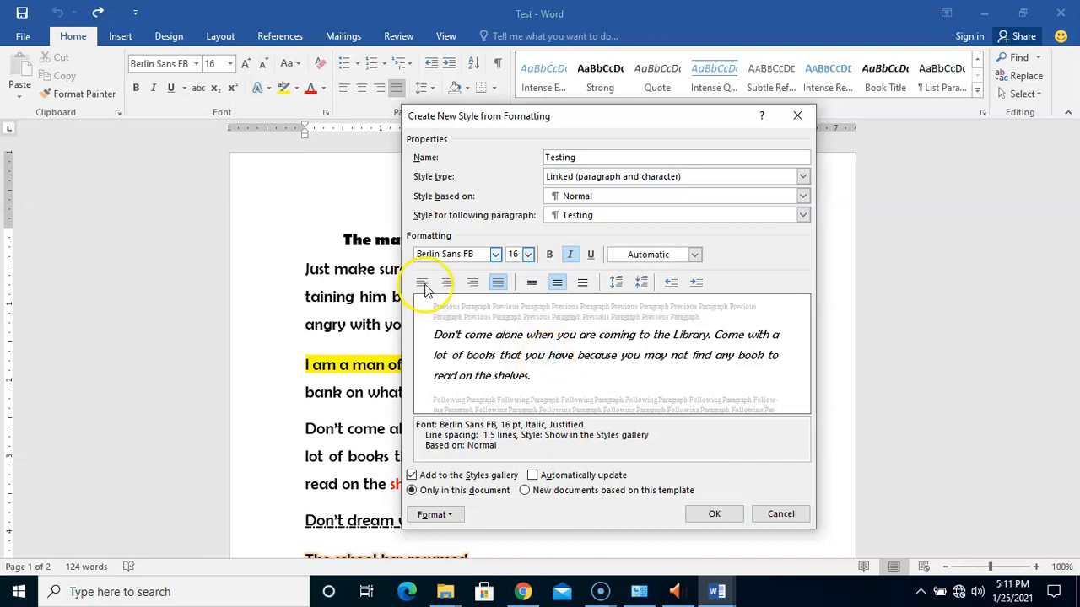
pyautogui.click(422, 284)
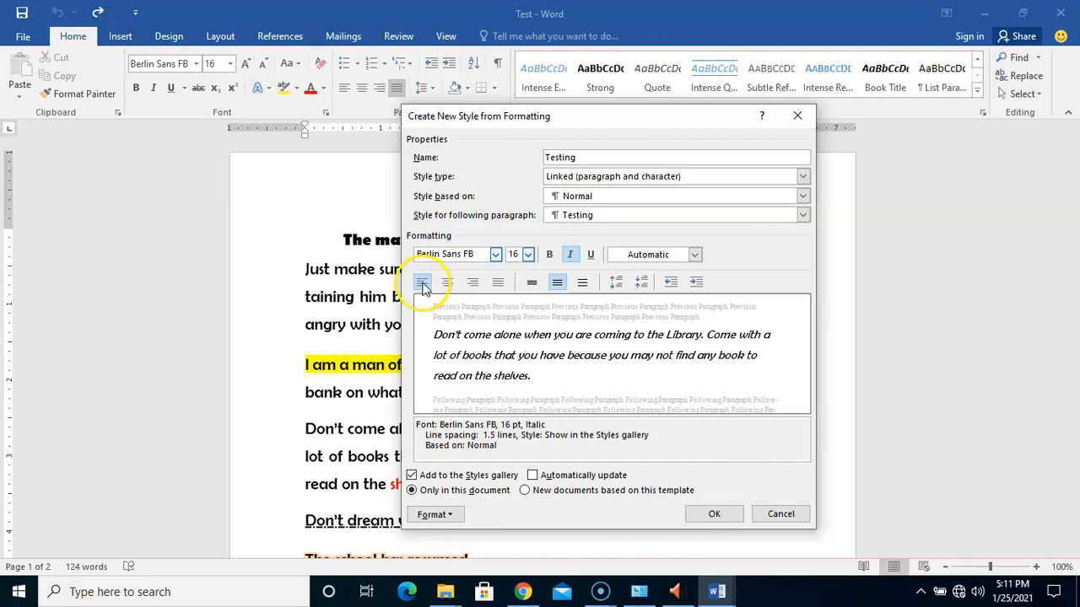
# Step: Try center and right alignment for the Testing style's text and set it to justified
pyautogui.click(447, 284)
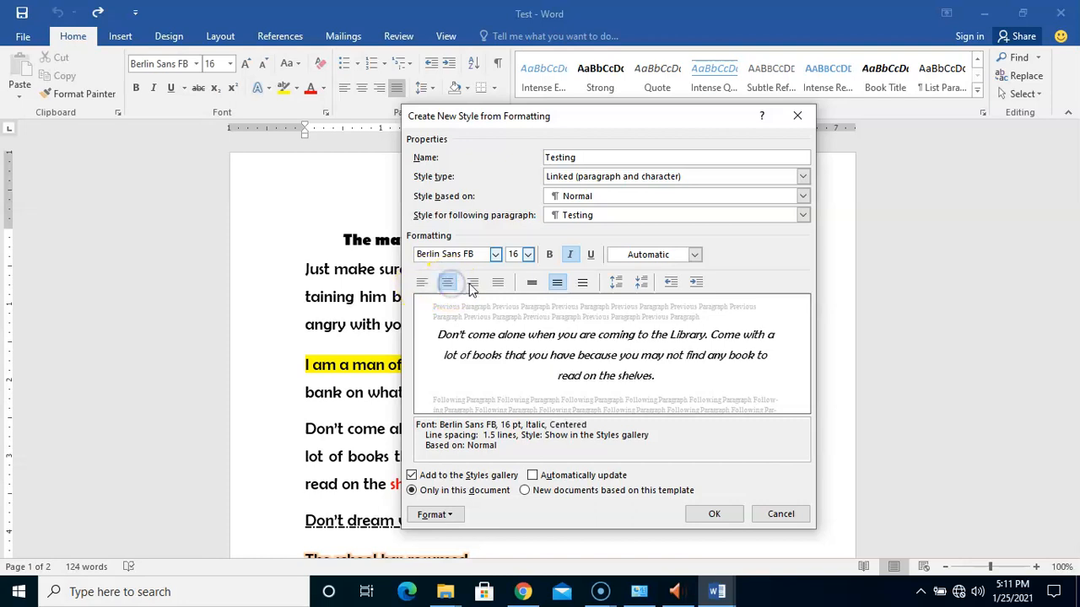
pyautogui.click(475, 286)
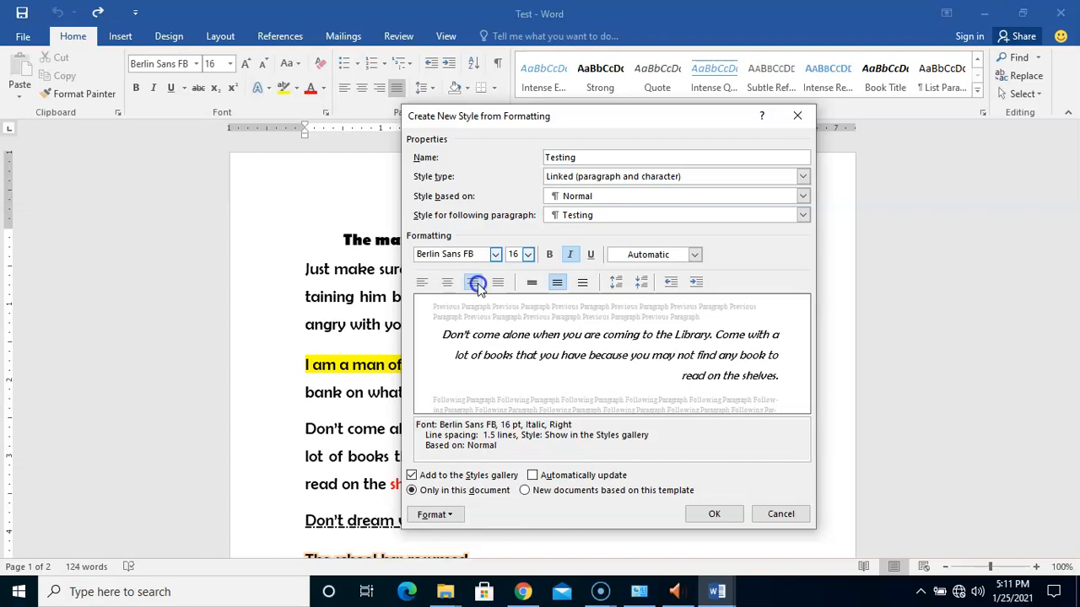
pyautogui.click(497, 285)
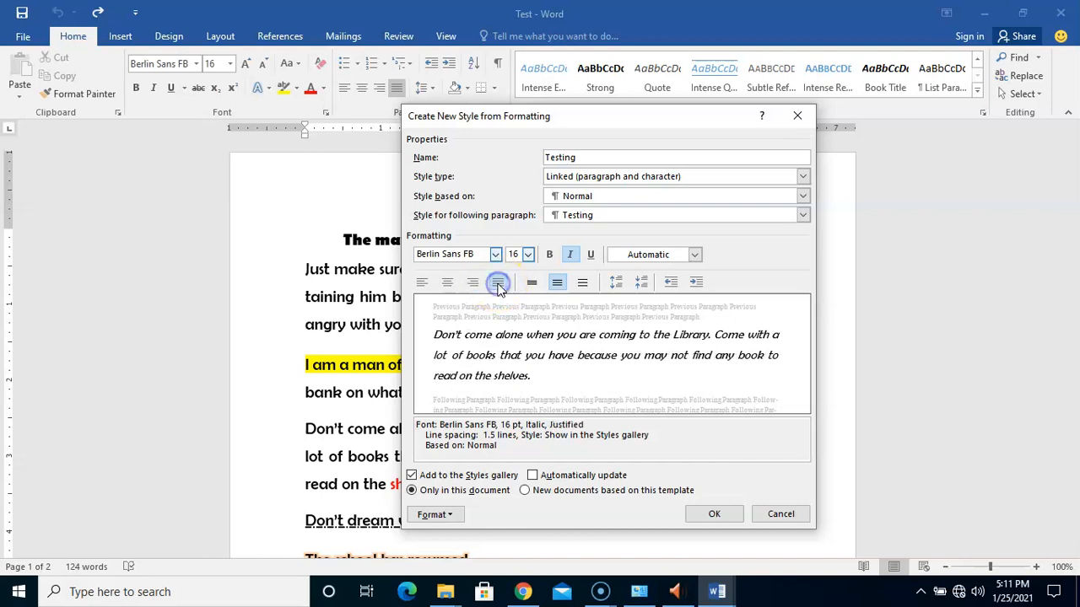
# Step: Try single and double line spacing for the Testing style, return it to 1.5 lines, and toggle italic off and on
pyautogui.click(533, 287)
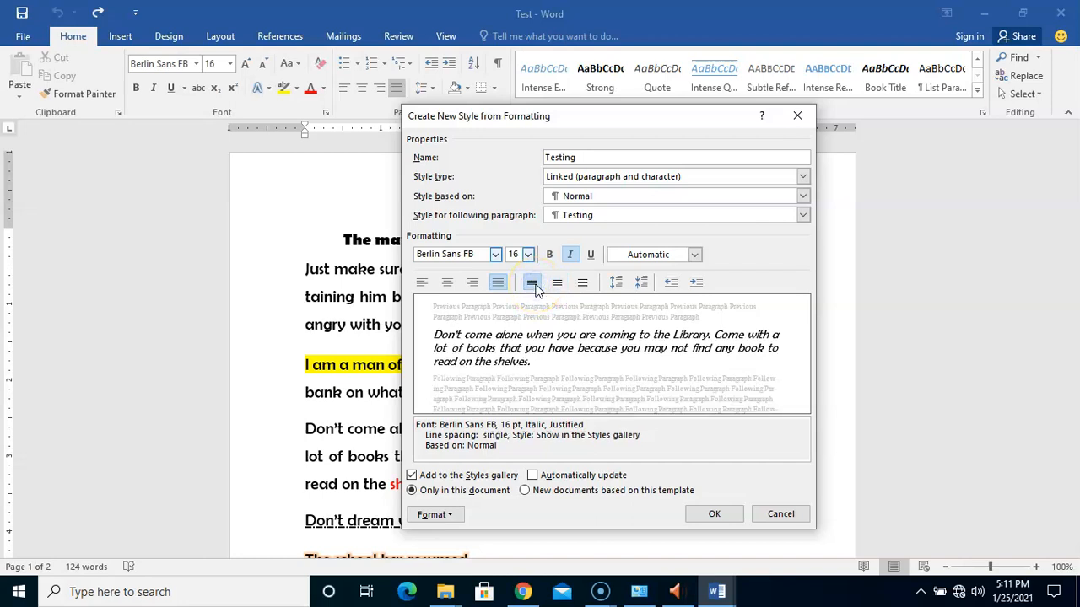
pyautogui.click(557, 285)
pyautogui.click(583, 285)
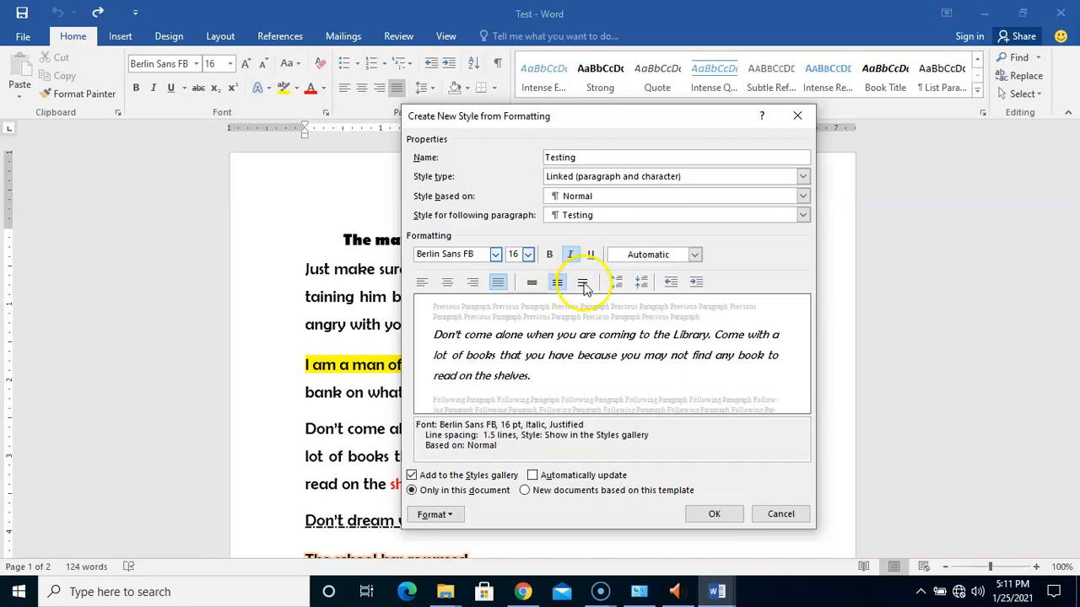
pyautogui.click(557, 285)
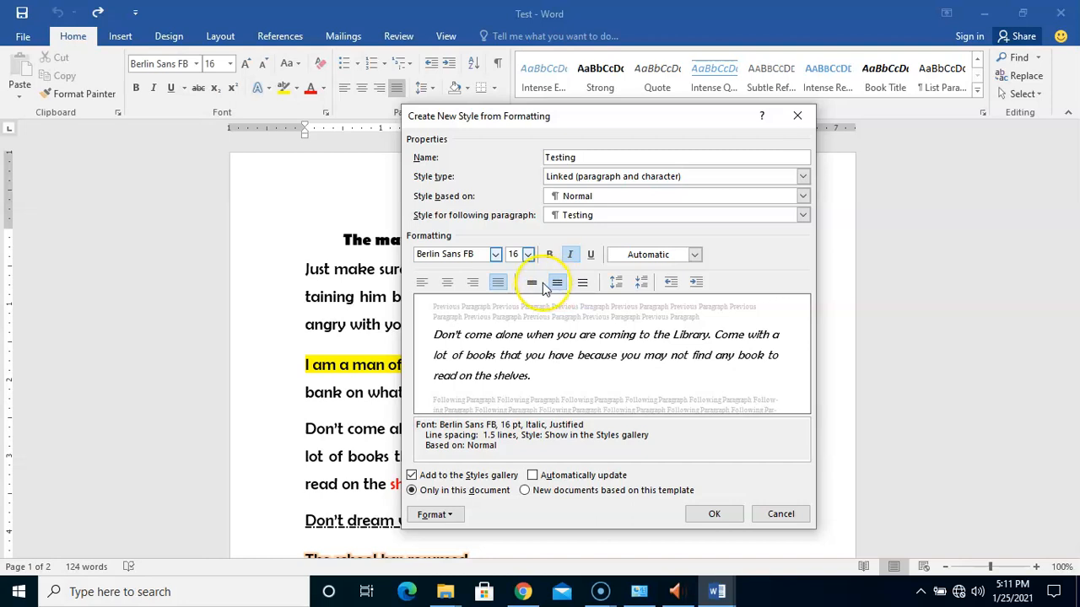
pyautogui.click(531, 283)
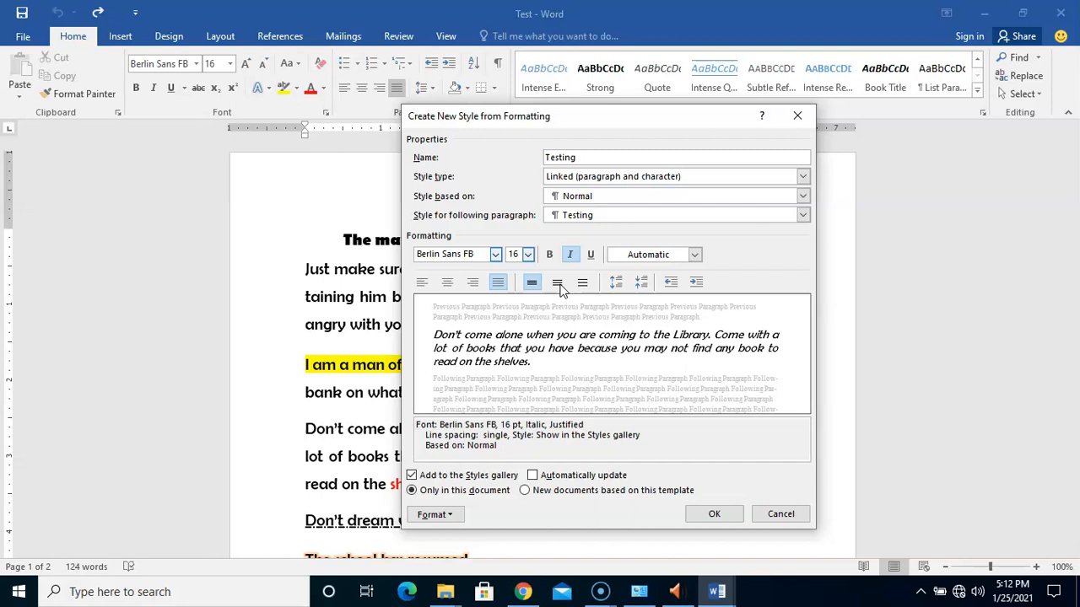
pyautogui.click(558, 286)
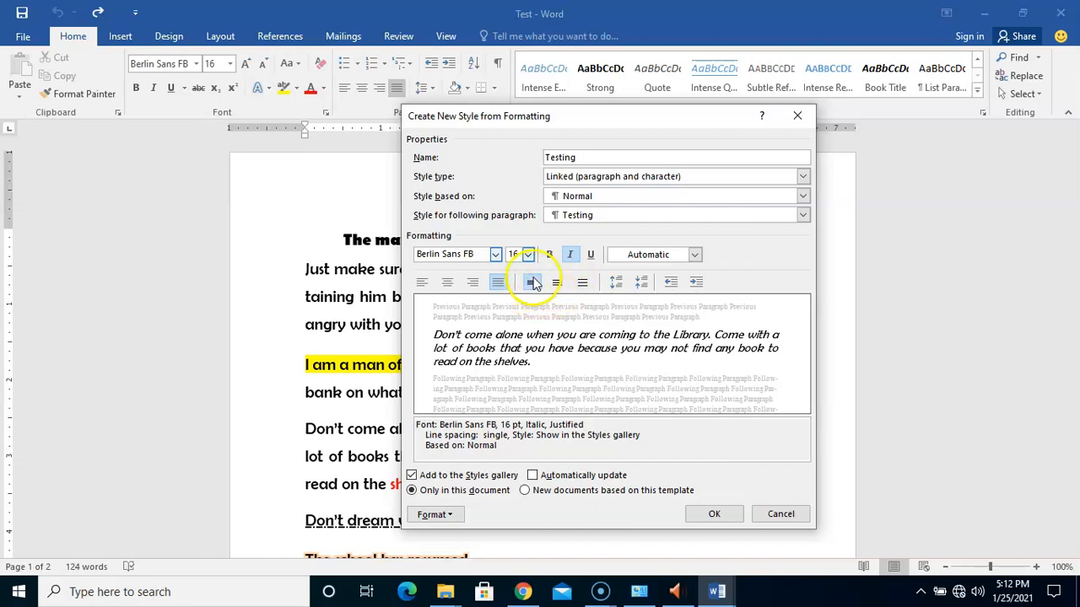
pyautogui.click(558, 286)
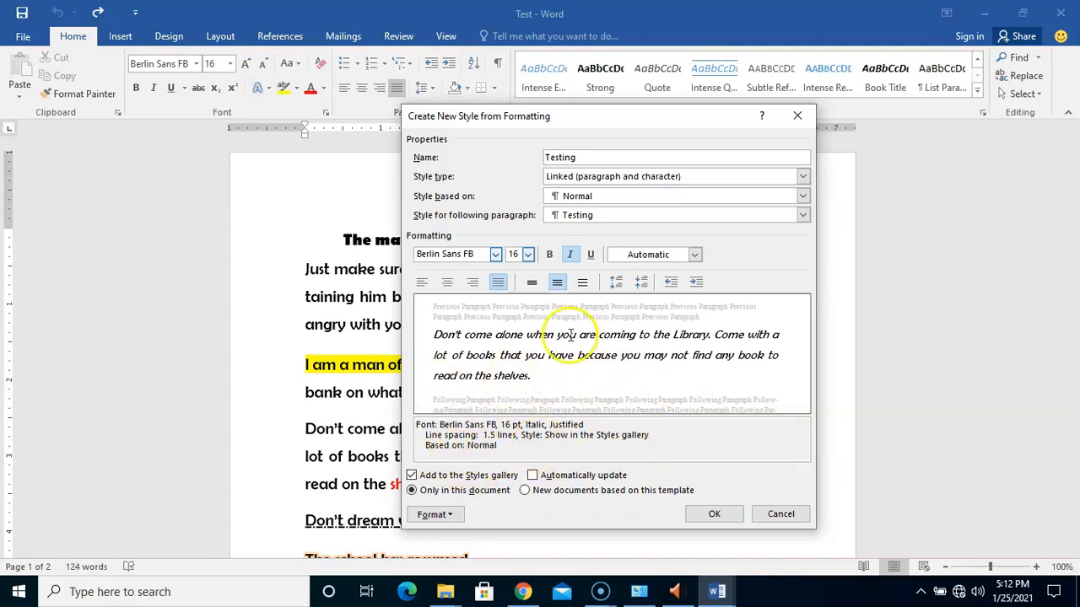
pyautogui.click(571, 255)
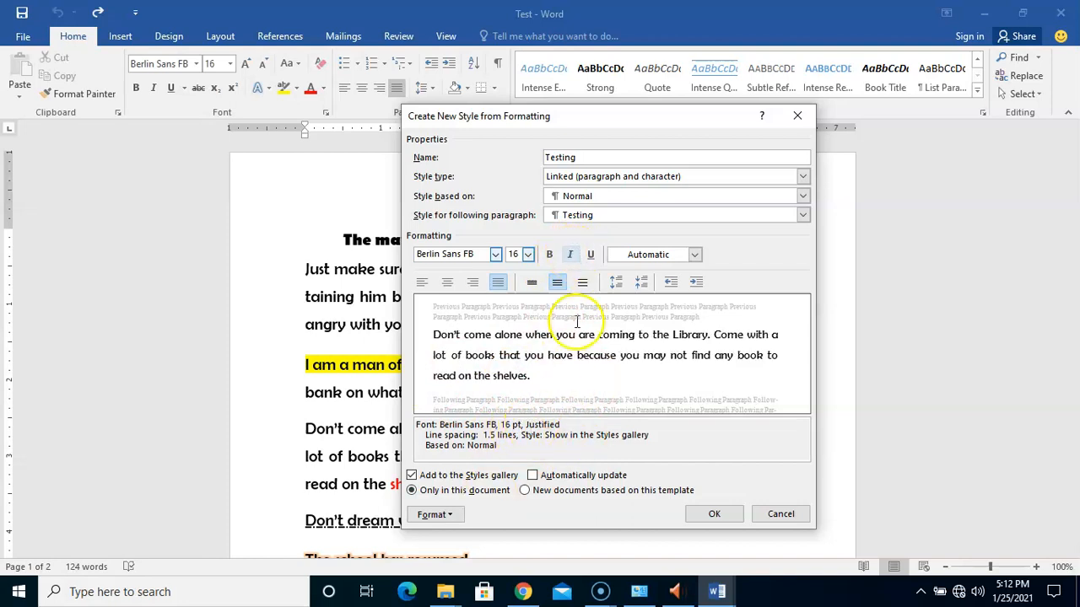
pyautogui.click(570, 255)
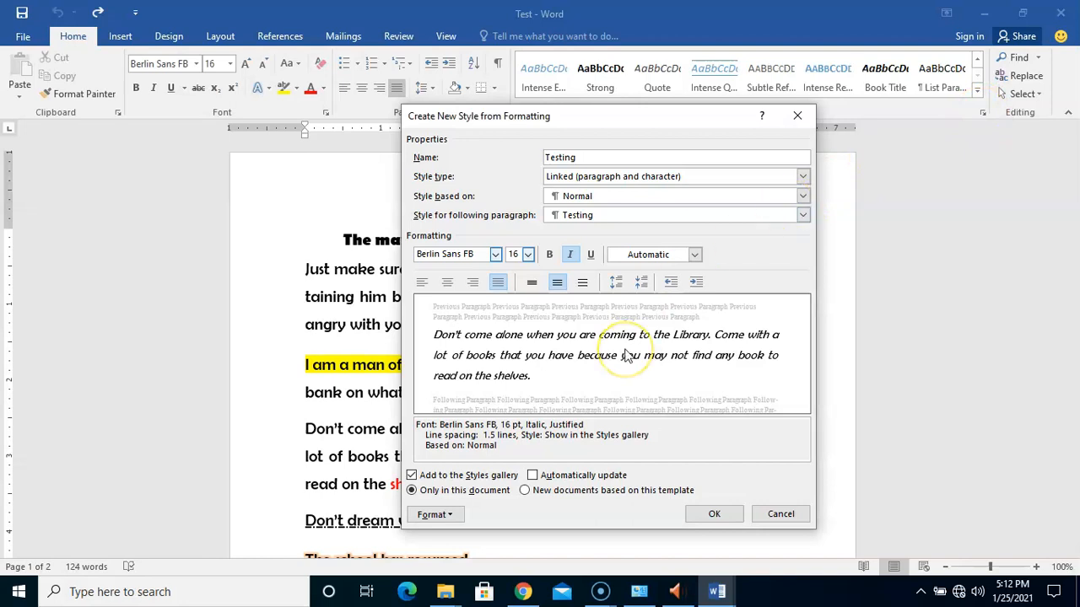
# Step: Create the Testing style with automatic updating, available in new documents based on this template
pyautogui.click(561, 479)
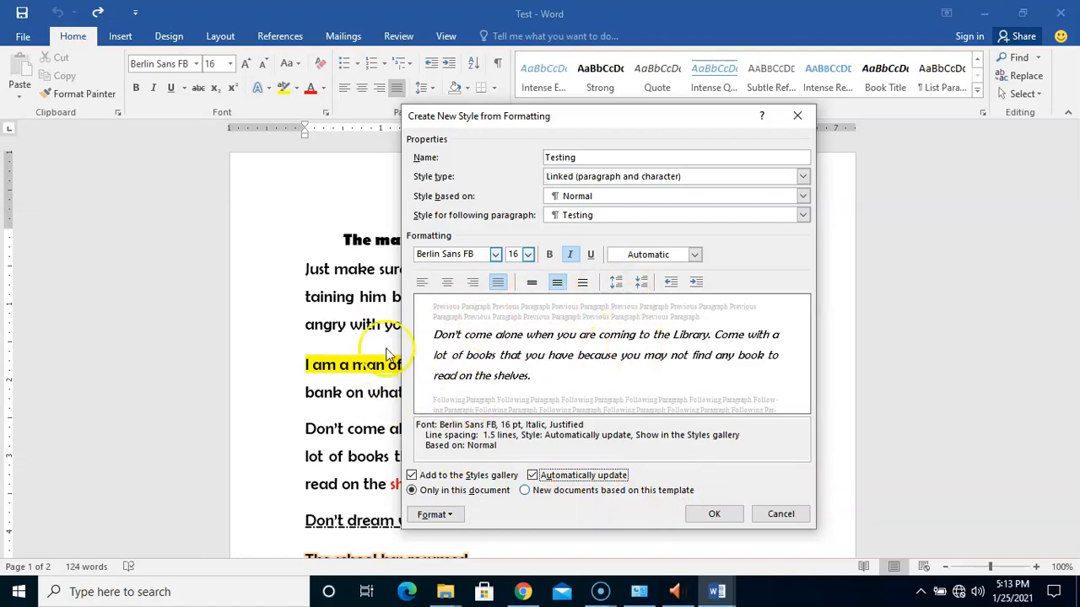
pyautogui.click(601, 493)
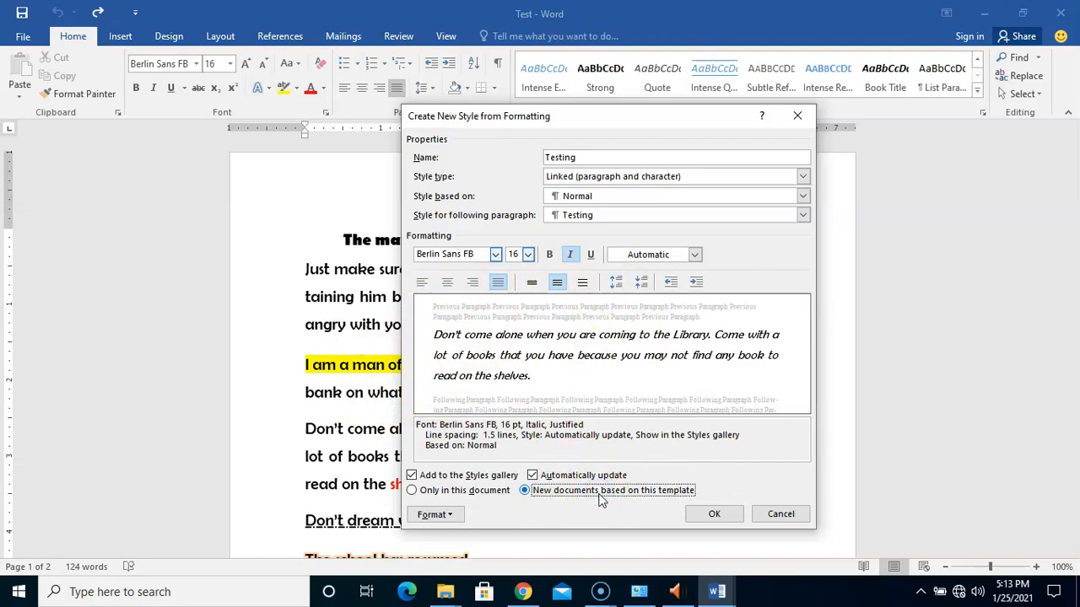
pyautogui.click(715, 514)
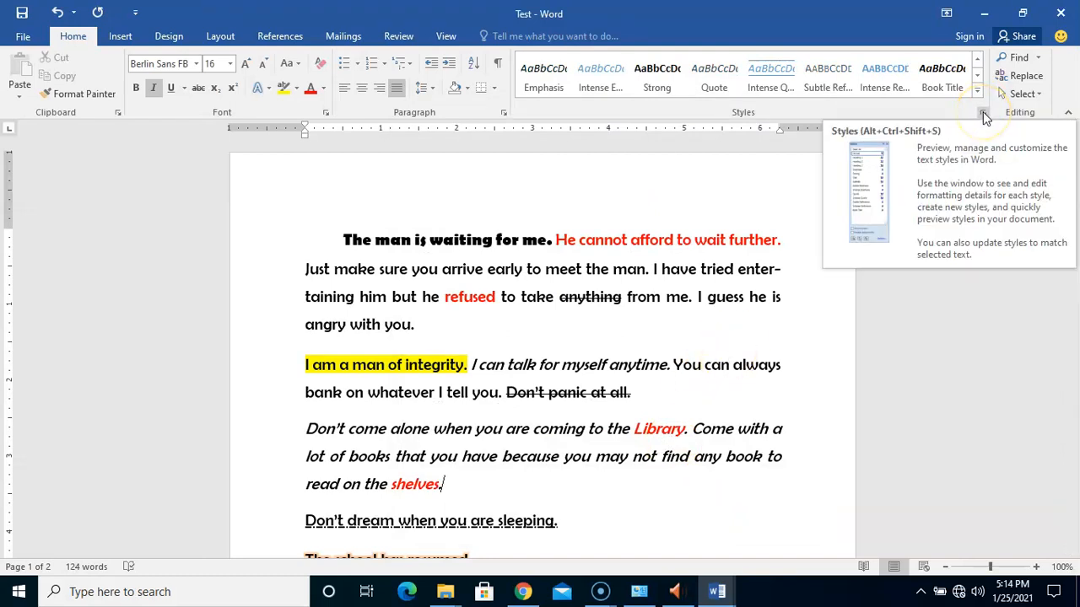
# Step: Show the full styles list and apply the Testing style to the paragraph beginning "I am a man of integrity."
pyautogui.click(983, 114)
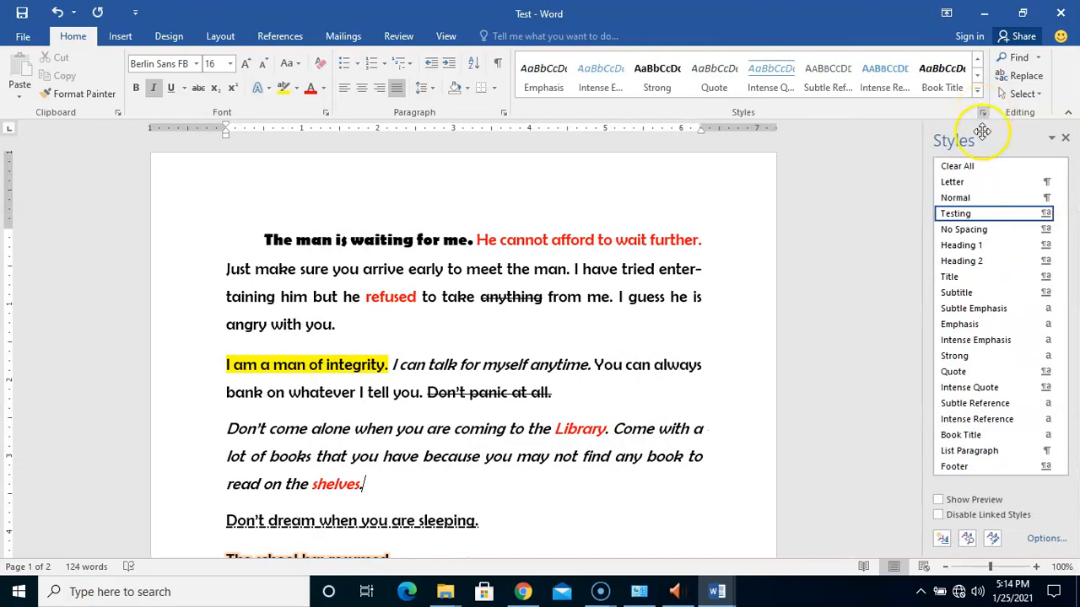
pyautogui.moveTo(970, 215)
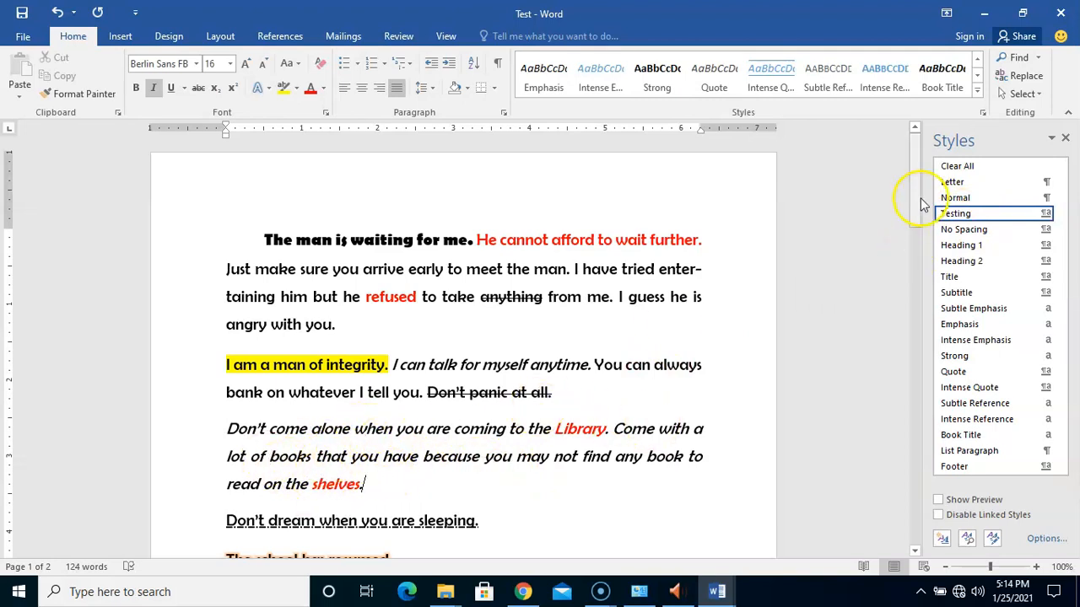
pyautogui.moveTo(918, 206)
pyautogui.mouseDown()
pyautogui.moveTo(914, 255)
pyautogui.moveTo(911, 202)
pyautogui.mouseUp()
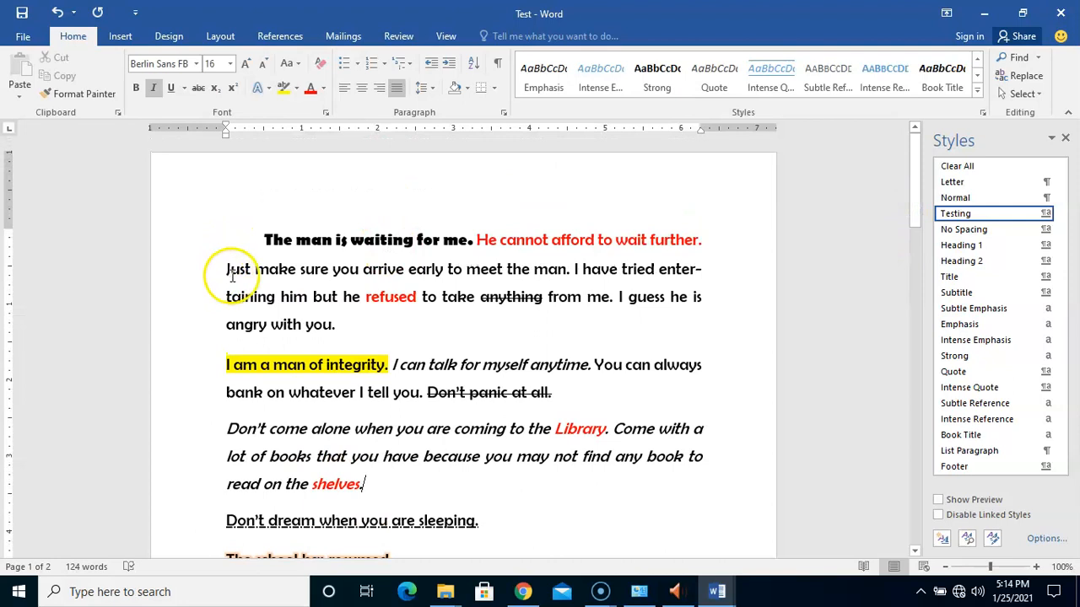
pyautogui.doubleClick(211, 376)
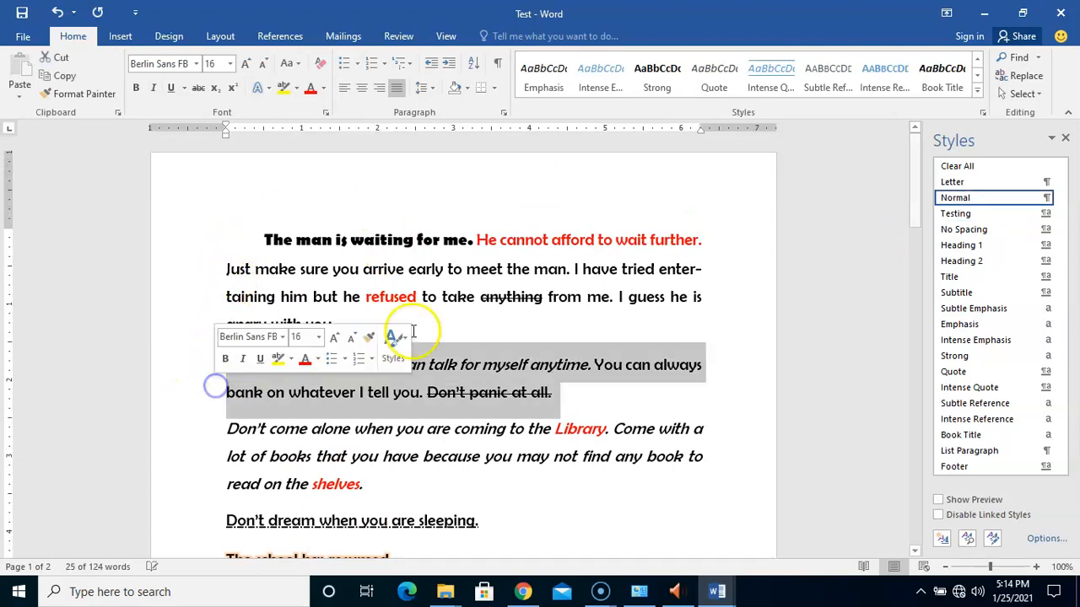
pyautogui.click(964, 217)
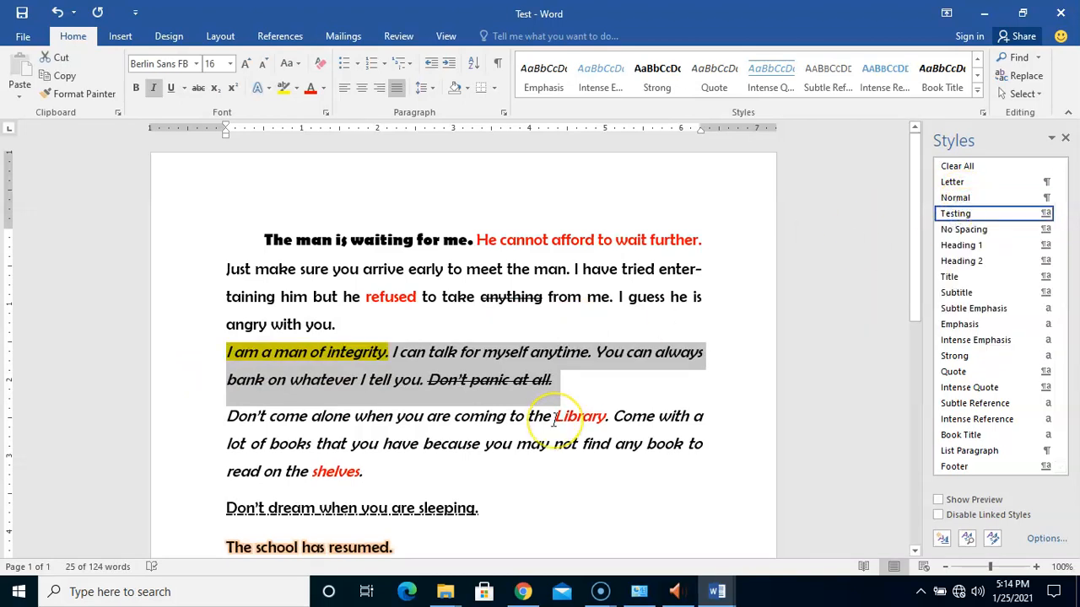
pyautogui.click(599, 444)
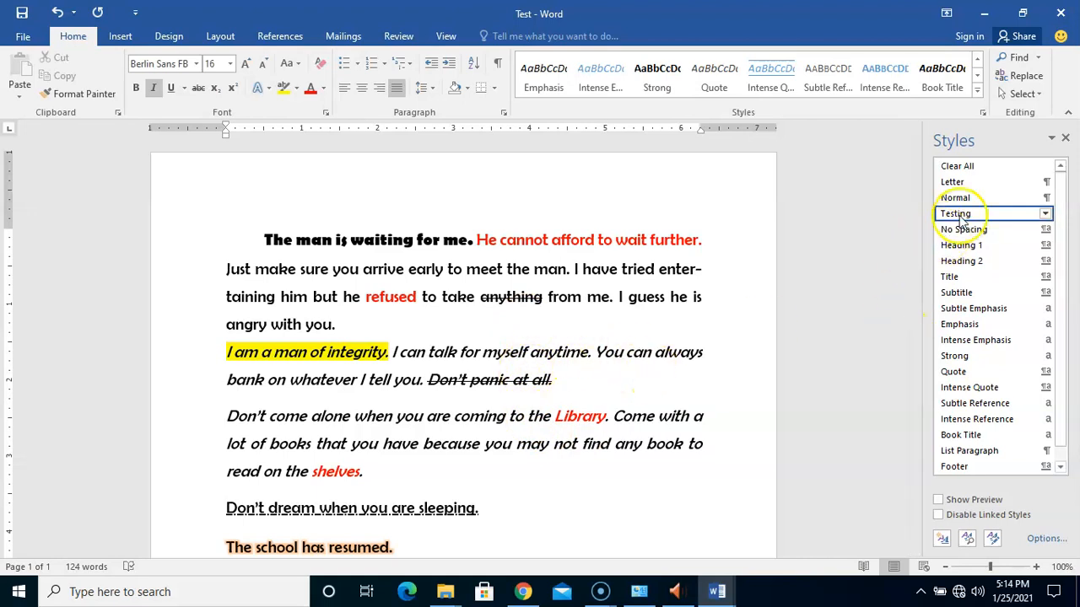
# Step: Apply the Testing style to the entire document text
pyautogui.moveTo(961, 219)
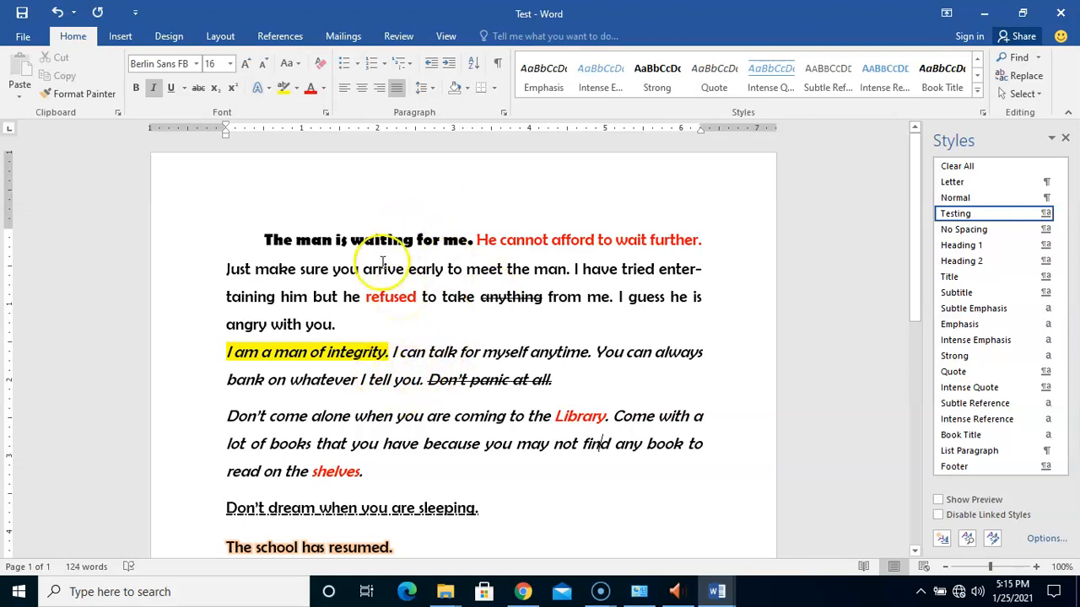
pyautogui.click(194, 303)
pyautogui.doubleClick(194, 305)
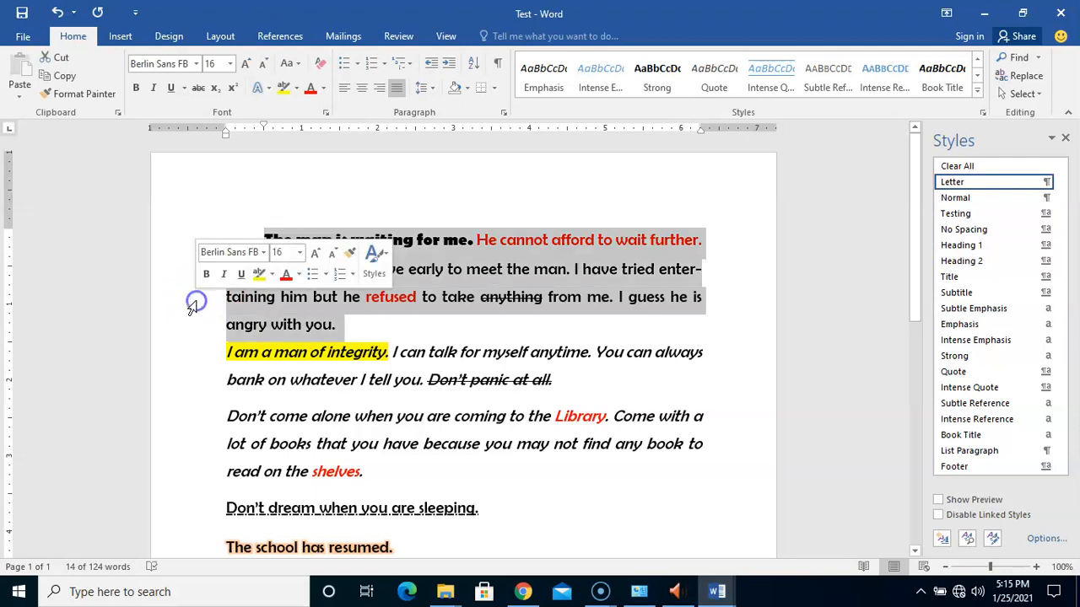
pyautogui.tripleClick(184, 308)
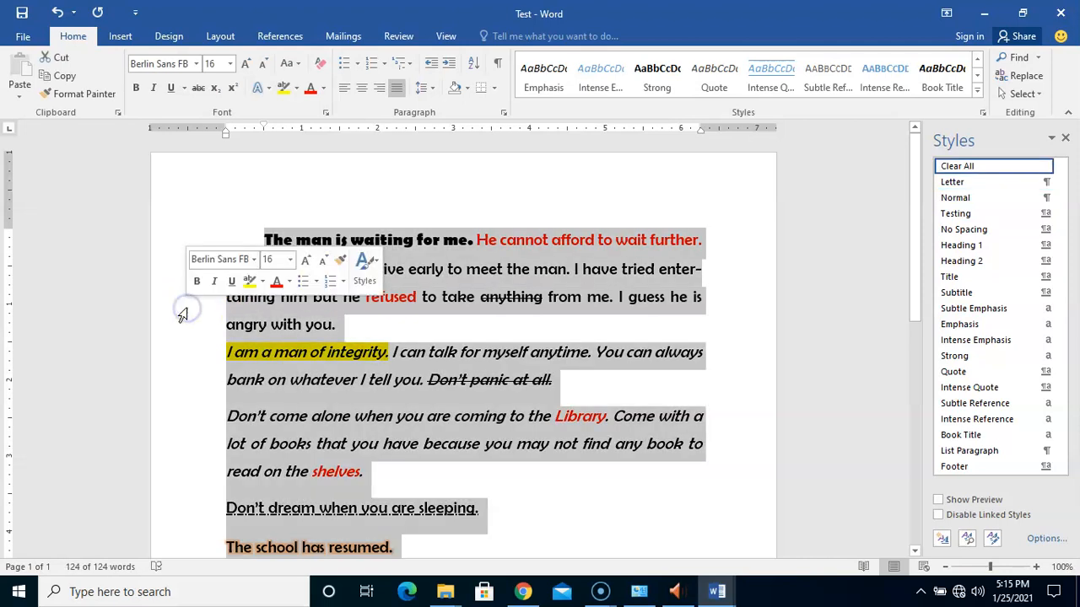
pyautogui.click(979, 216)
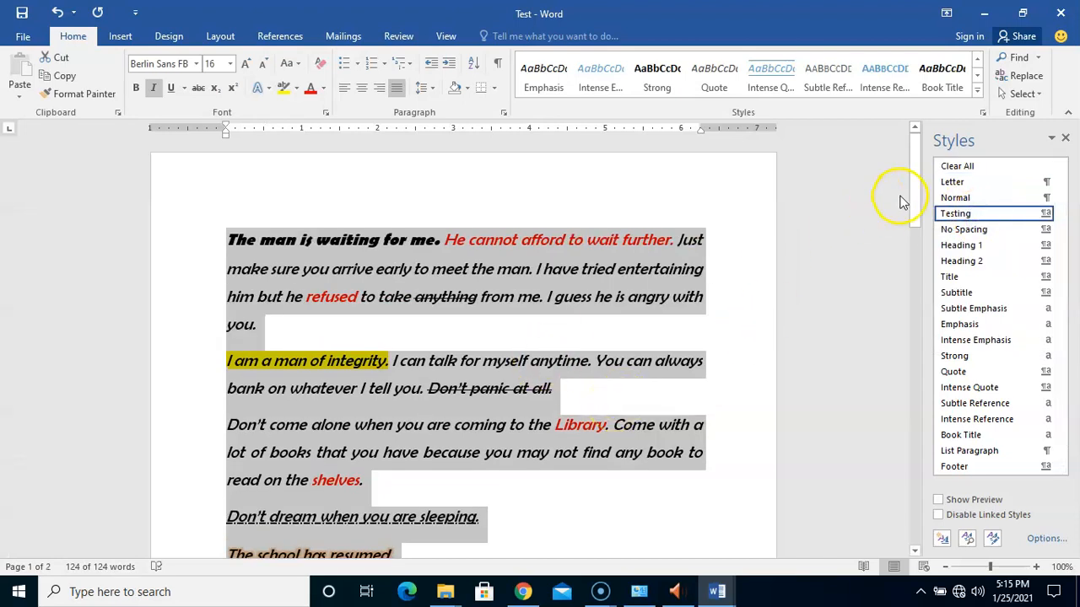
pyautogui.moveTo(916, 210); pyautogui.dragTo(876, 170)
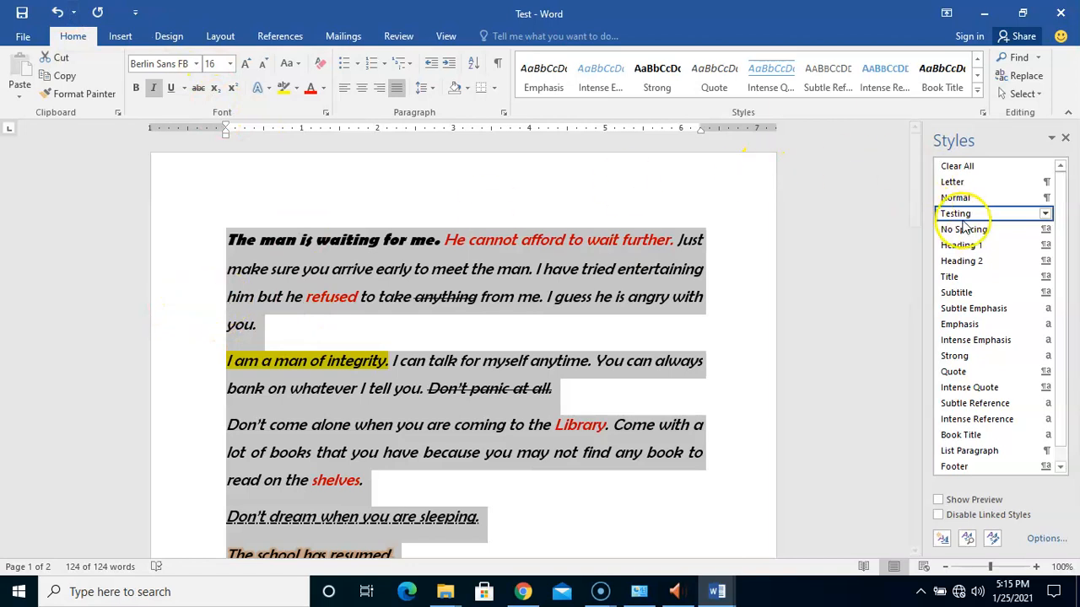
pyautogui.moveTo(959, 219)
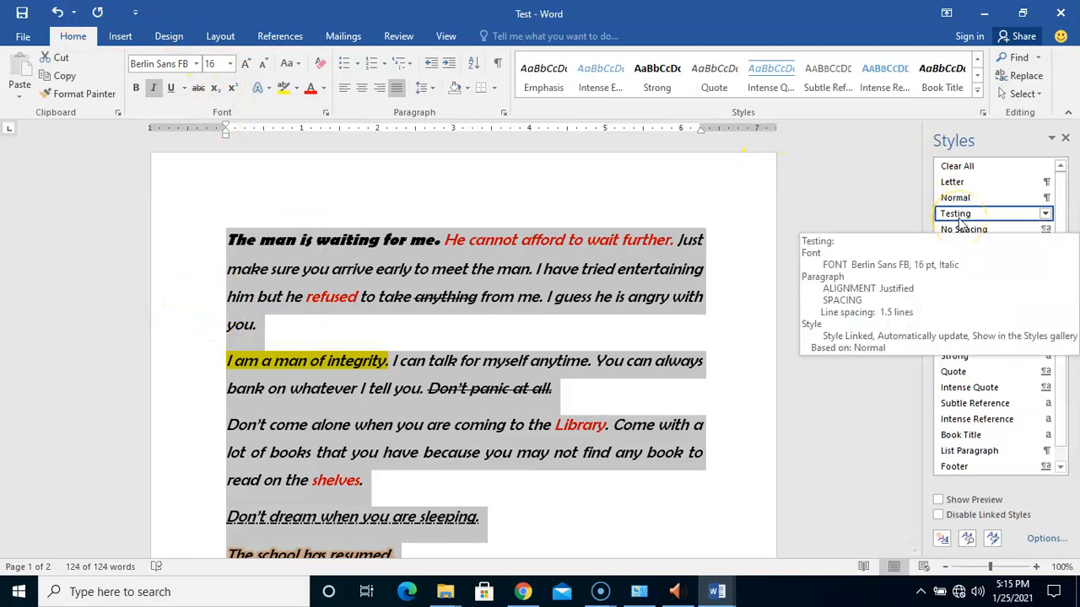